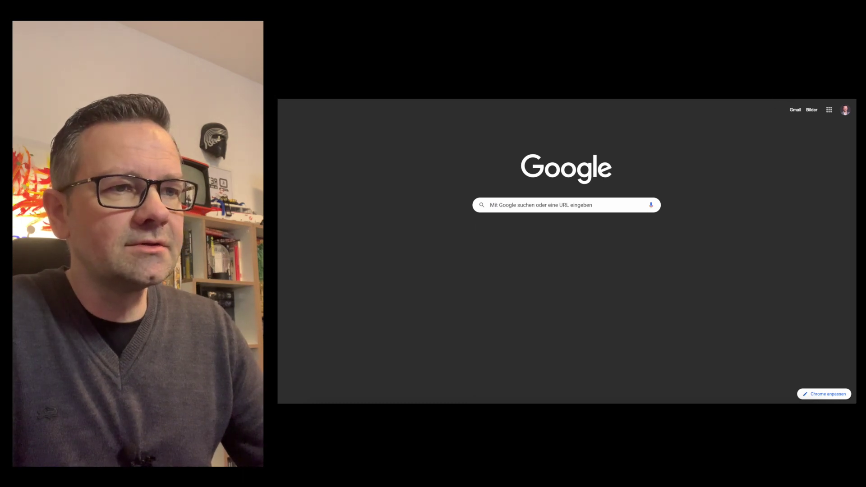
Load petscii.krissz.hu in Chrome and show its Chars list of character sets
text(http://petscii.krissz.hu/)
key(Return)
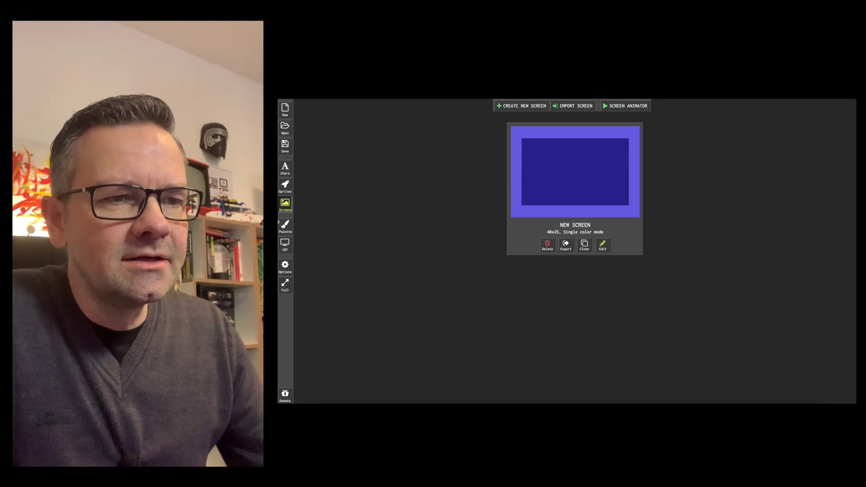
click(285, 170)
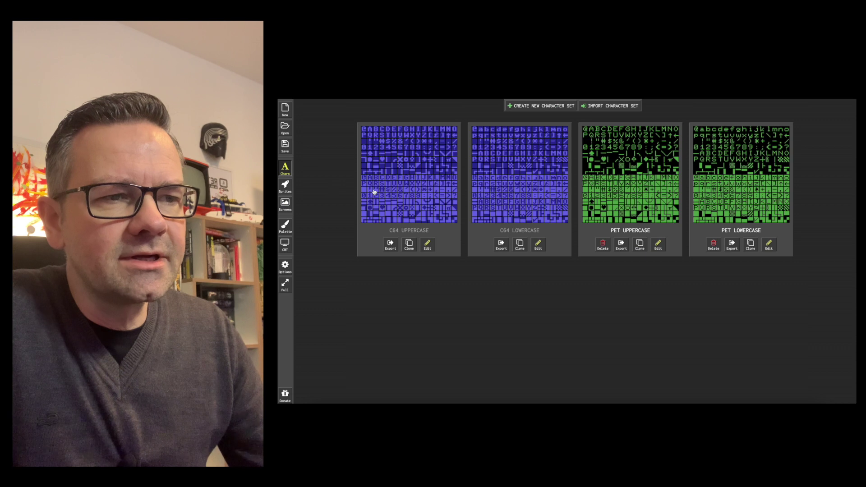
Look through the Sprites and Screens sections, then return to the character sets
click(286, 184)
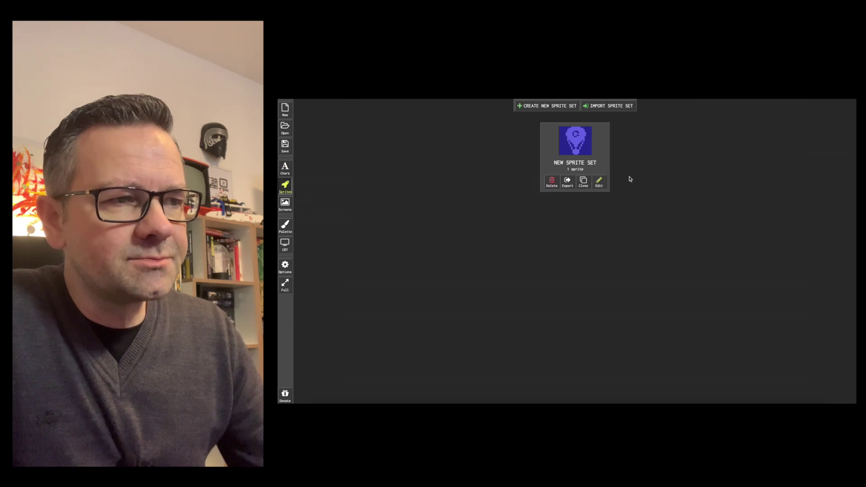
click(288, 205)
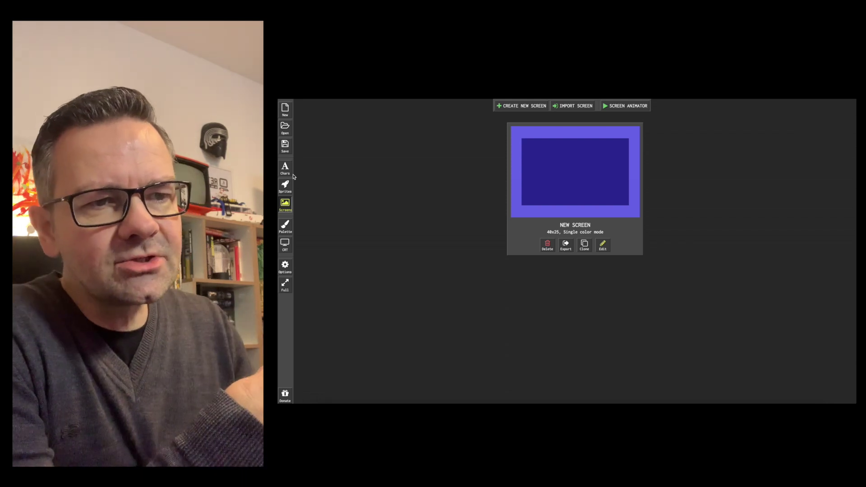
click(286, 169)
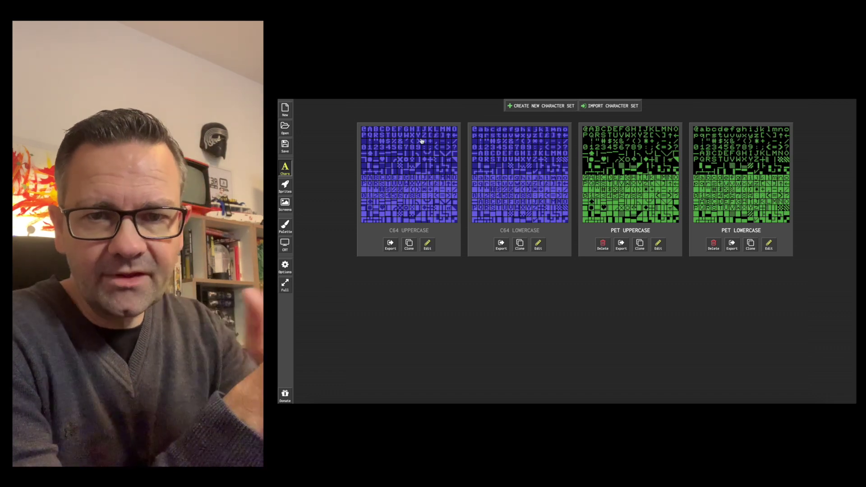
click(285, 185)
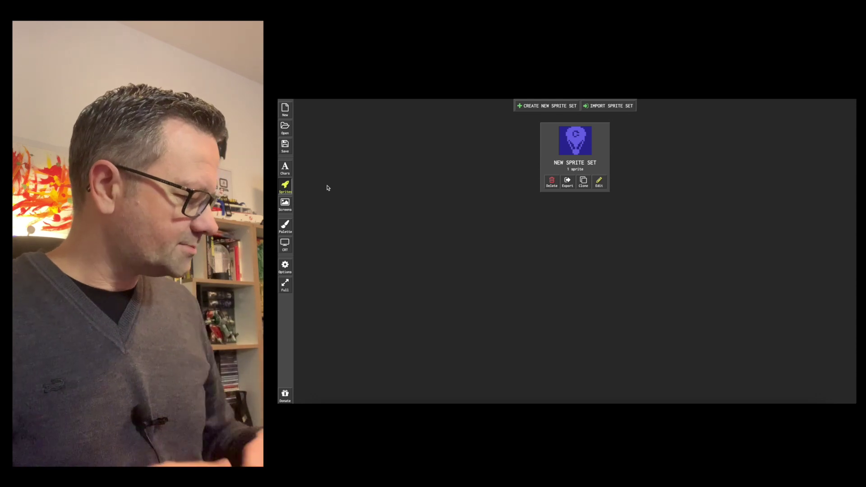
click(599, 182)
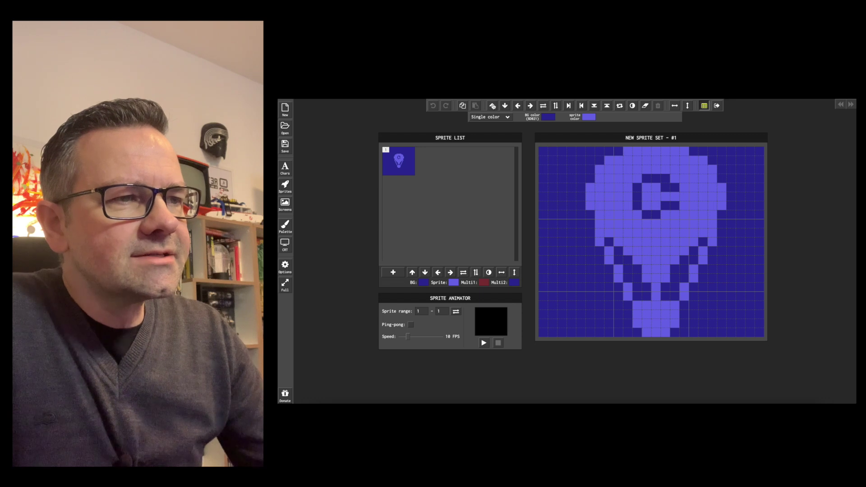
Shift the sprite sideways and back, then mirror it left to right
click(530, 105)
click(530, 105)
click(517, 106)
click(518, 105)
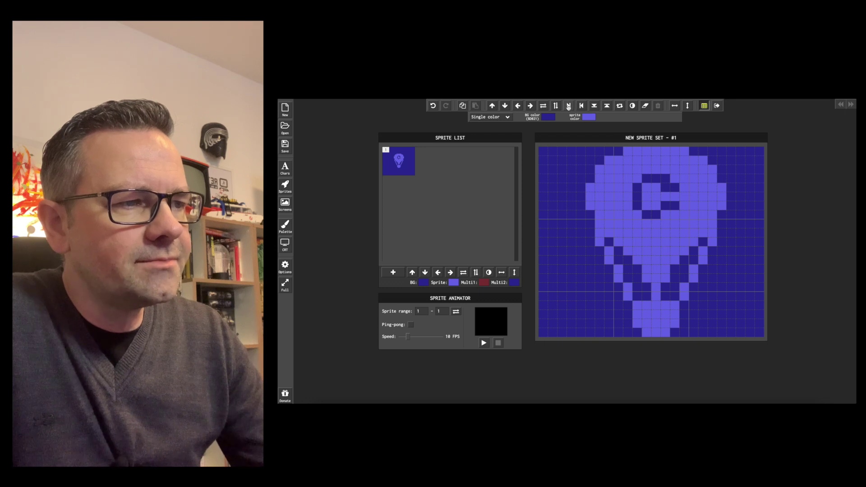
click(568, 106)
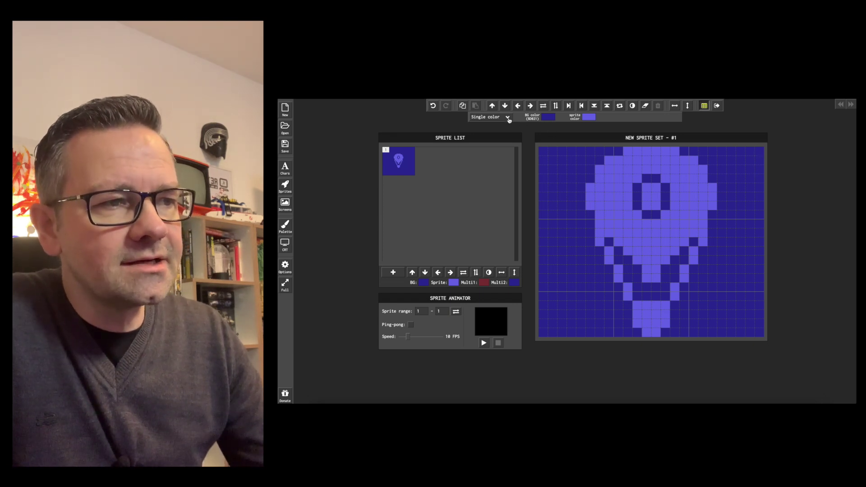
Change the sprite colour to dark red, then to light green
click(588, 117)
click(588, 116)
click(588, 117)
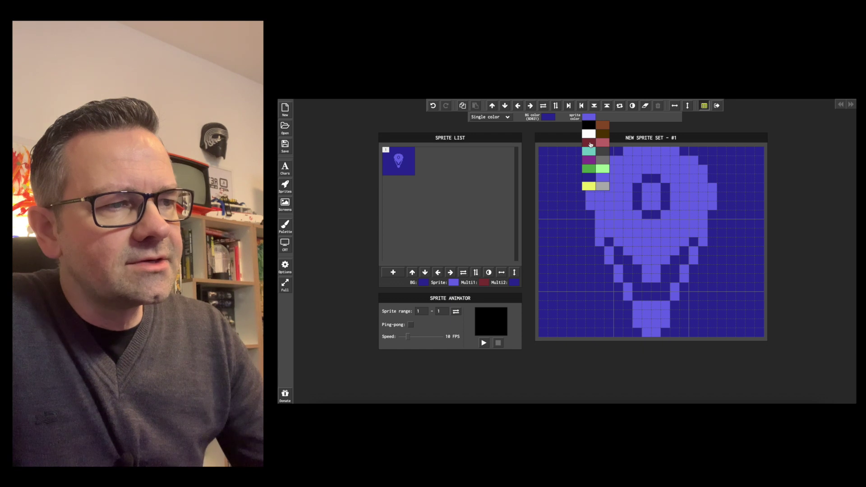
click(589, 143)
click(589, 117)
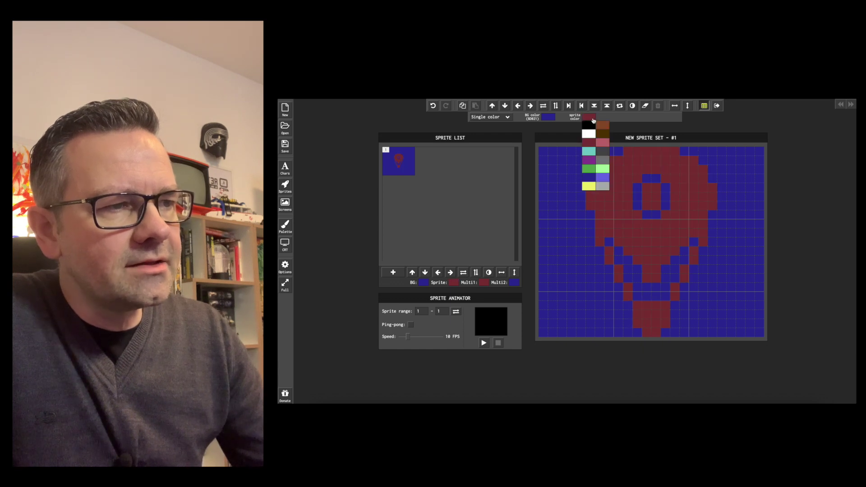
click(604, 169)
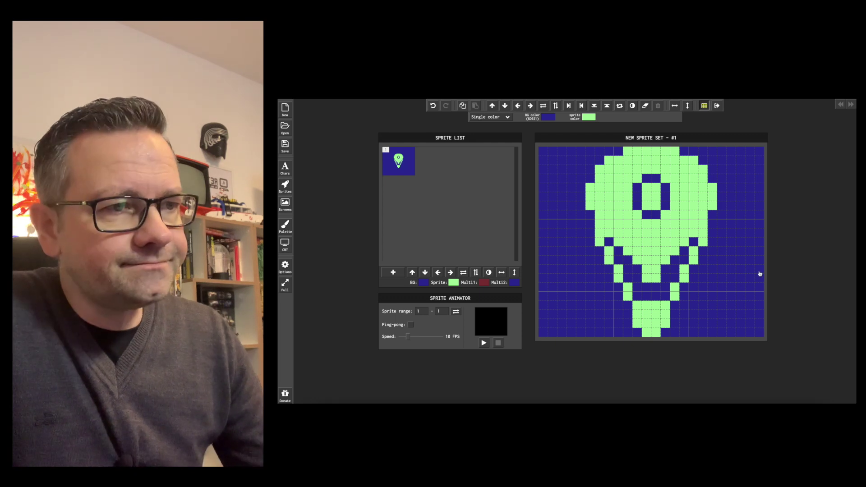
Switch the sprite to Multi-color mode
click(501, 117)
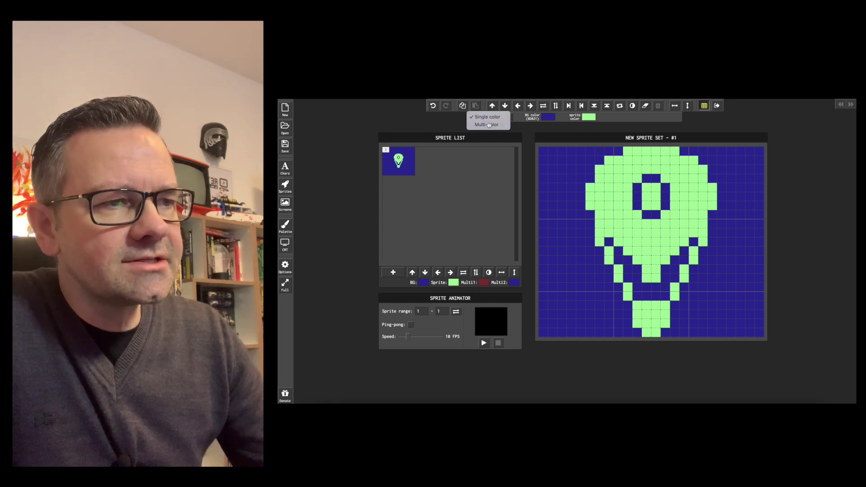
click(488, 125)
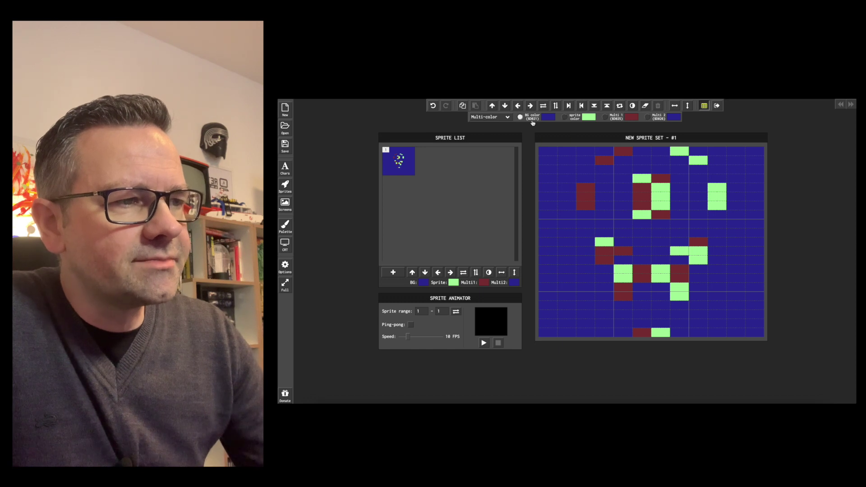
click(548, 117)
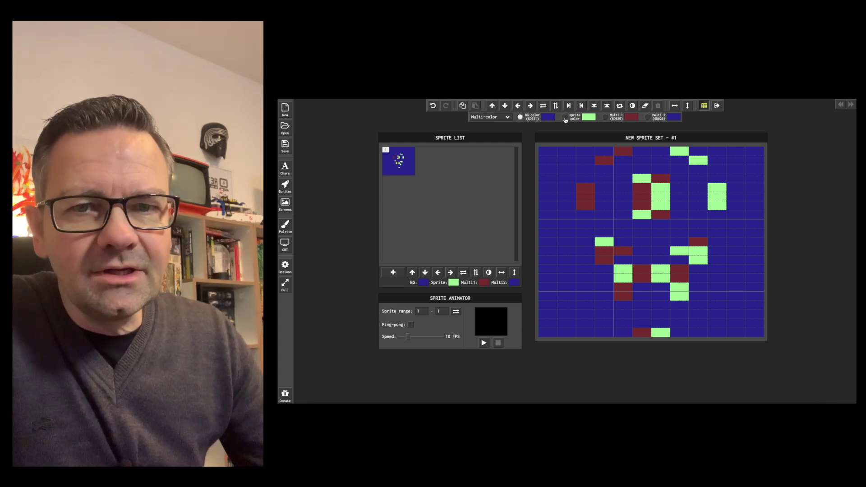
Keep the sprite colour light green and set Multi 1 to purple
click(565, 117)
click(589, 117)
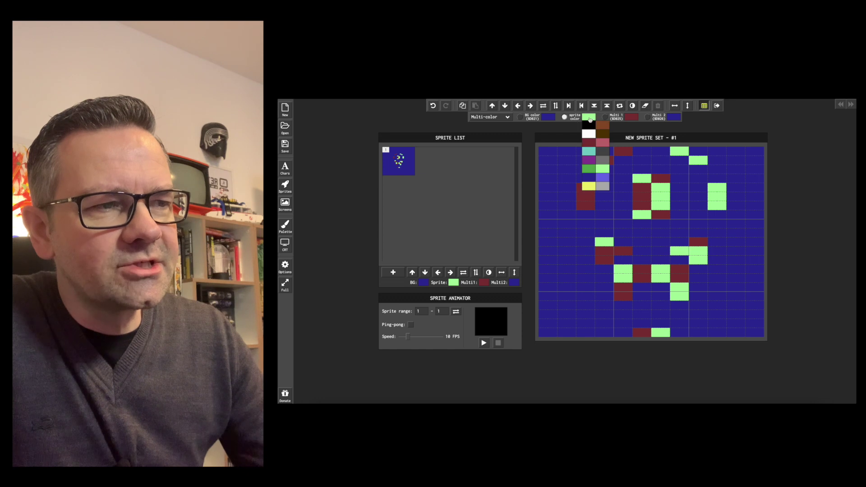
click(590, 119)
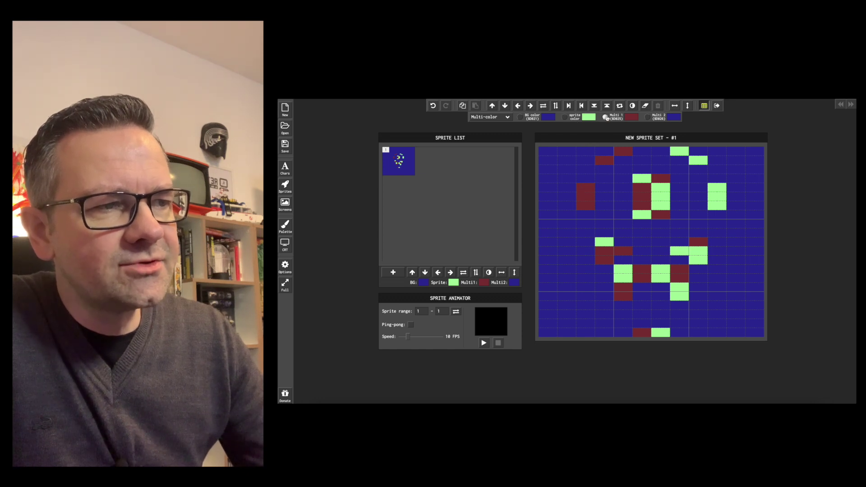
click(632, 116)
click(631, 117)
click(629, 119)
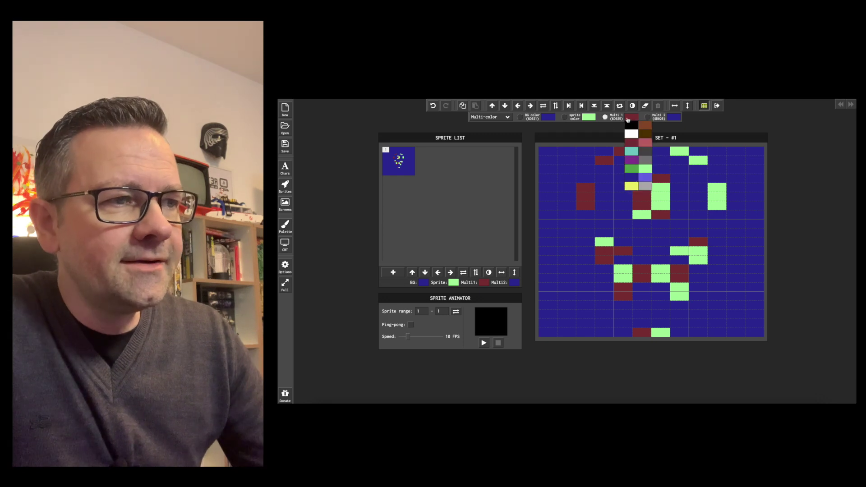
click(632, 161)
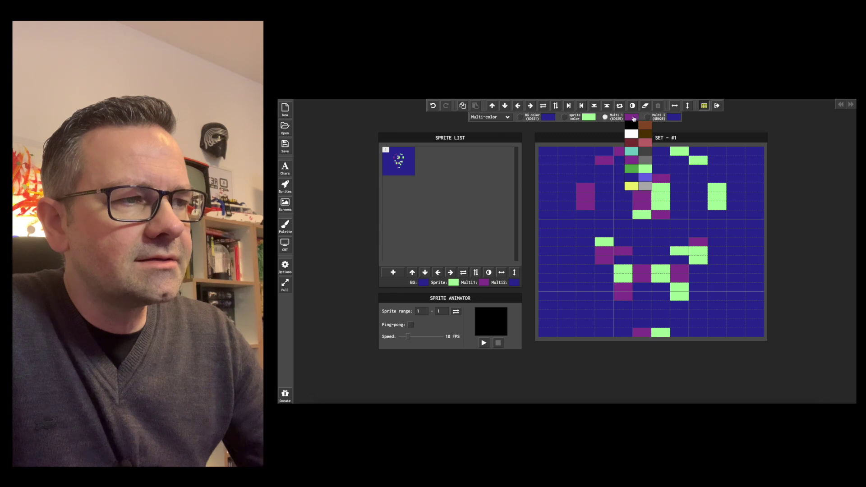
Paint purple around the sprite and on top and right cells, plus one blue top cell
mouse_move(615, 167)
mouse_down()
mouse_move(584, 186)
mouse_move(613, 266)
mouse_move(659, 281)
mouse_move(694, 261)
mouse_move(703, 206)
mouse_move(684, 151)
mouse_move(675, 156)
mouse_move(717, 243)
mouse_move(659, 200)
mouse_move(654, 181)
mouse_move(635, 213)
mouse_move(667, 210)
mouse_move(620, 194)
mouse_move(674, 180)
mouse_move(644, 314)
mouse_move(651, 275)
mouse_move(675, 288)
mouse_move(679, 322)
mouse_move(629, 295)
mouse_up()
click(661, 193)
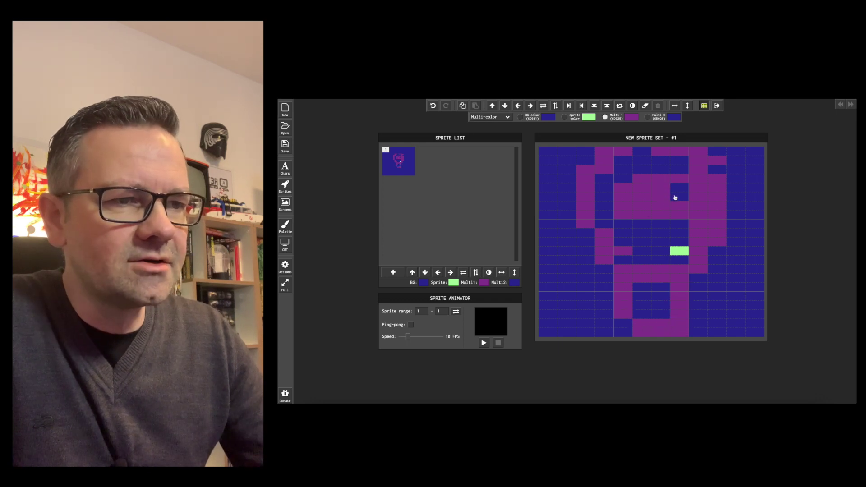
click(641, 151)
click(755, 151)
click(717, 169)
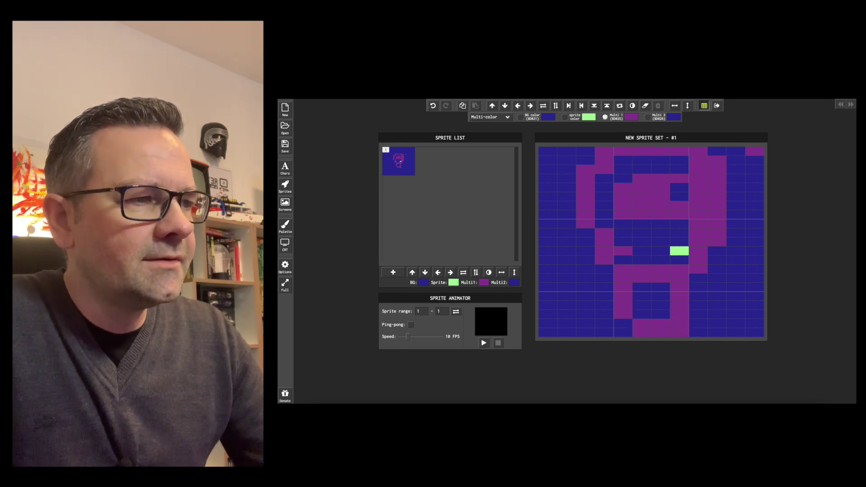
click(674, 117)
click(674, 119)
click(605, 152)
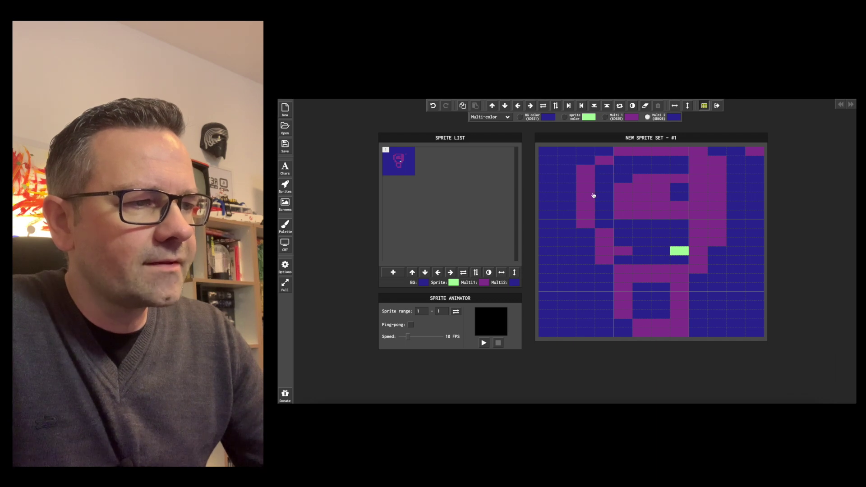
Set the sprite background colour to black
click(548, 117)
click(521, 118)
click(547, 119)
click(547, 121)
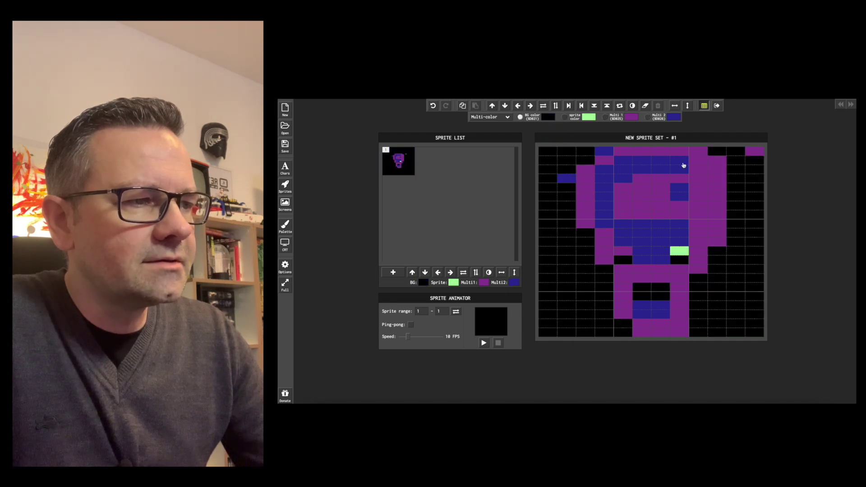
Paint blue along the left side and top, and a light-green block in the centre
click(675, 117)
click(671, 121)
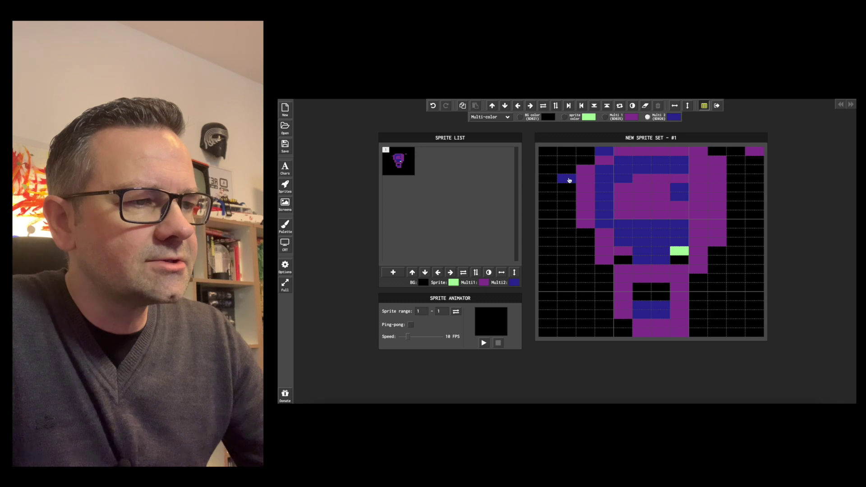
mouse_move(569, 180)
mouse_down()
mouse_move(577, 229)
mouse_move(641, 151)
mouse_move(727, 218)
mouse_move(688, 269)
mouse_move(643, 224)
mouse_up()
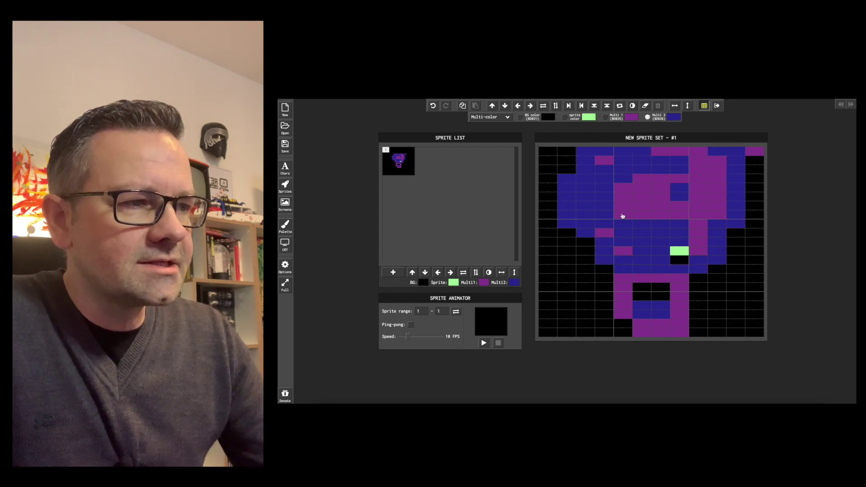
click(589, 117)
click(589, 121)
mouse_move(649, 187)
mouse_down()
mouse_move(625, 207)
mouse_move(667, 217)
mouse_move(652, 169)
mouse_move(645, 211)
mouse_up()
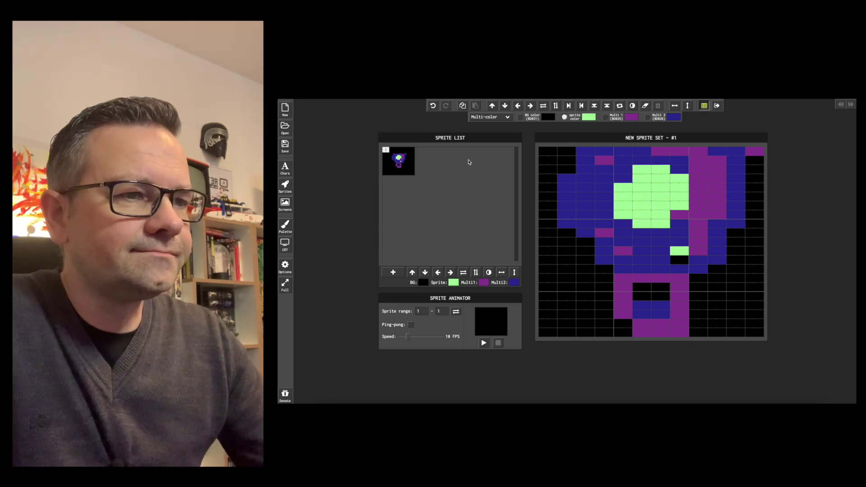
Add a second sprite in multicolour mode with a black background
click(393, 272)
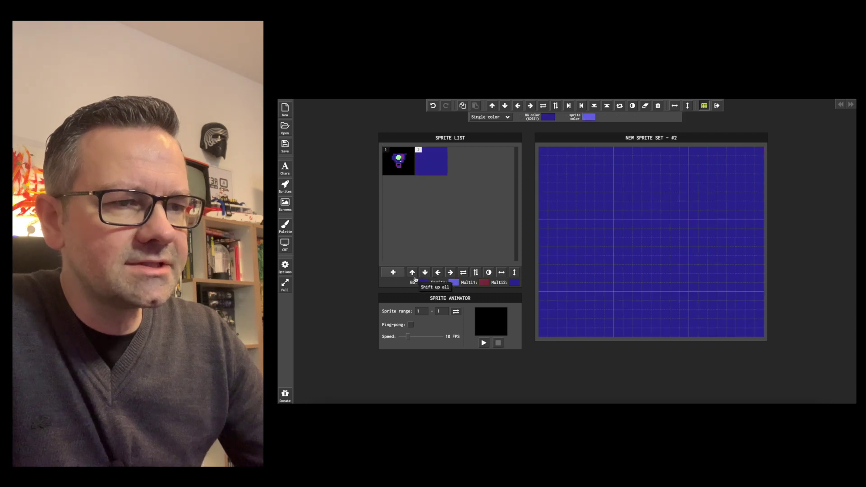
click(507, 117)
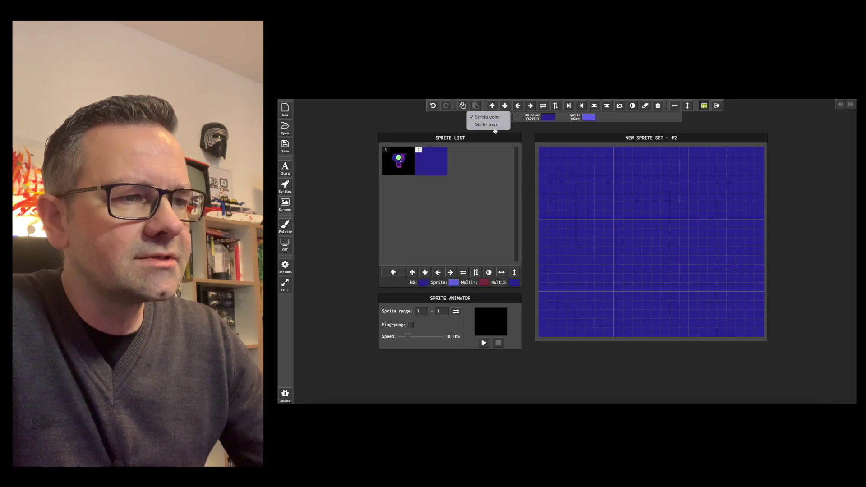
click(496, 124)
click(548, 117)
click(548, 126)
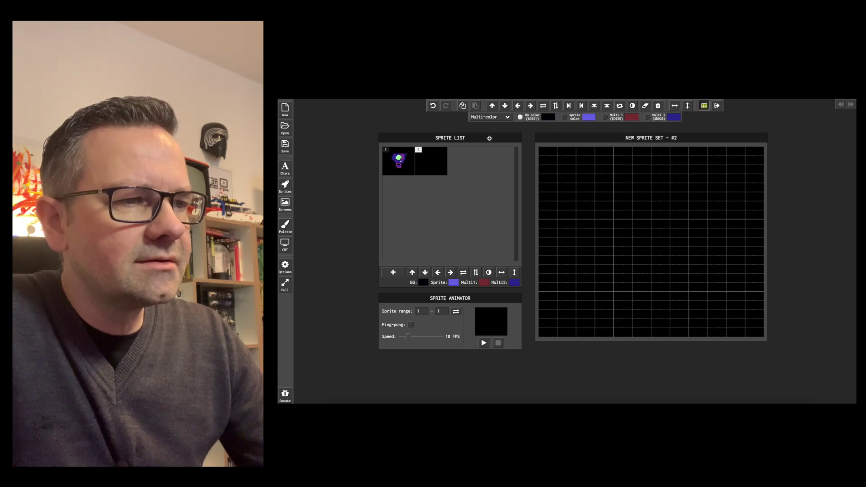
Paint the second sprite's body in dark magenta, including pixels around the edges
click(400, 162)
click(435, 163)
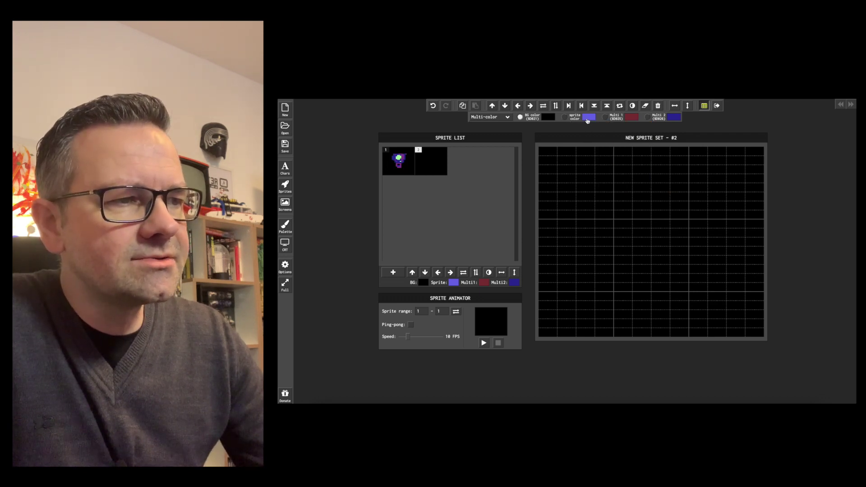
click(624, 172)
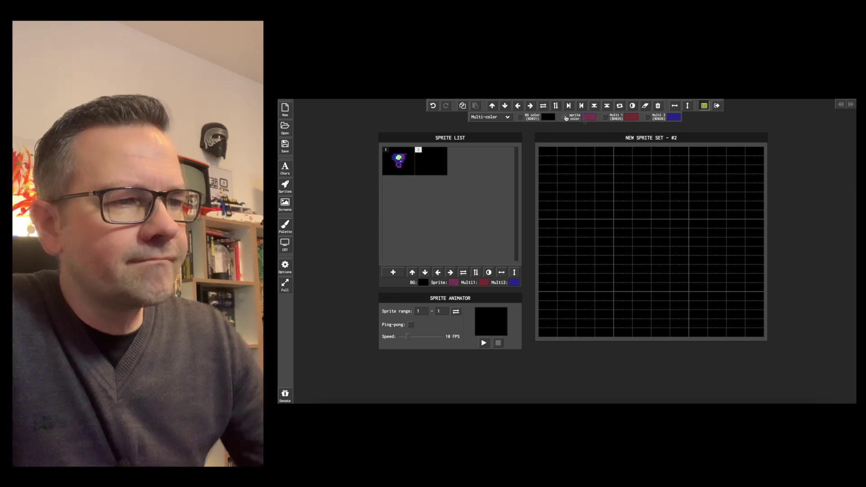
mouse_move(626, 172)
mouse_down()
mouse_move(620, 216)
mouse_move(660, 205)
mouse_move(667, 185)
mouse_move(644, 168)
mouse_move(687, 230)
mouse_move(614, 234)
mouse_move(593, 226)
mouse_move(636, 198)
mouse_move(610, 246)
mouse_up()
mouse_move(680, 195)
mouse_down()
mouse_move(675, 252)
mouse_move(623, 247)
mouse_move(586, 214)
mouse_move(620, 262)
mouse_up()
Set Multi 1 to white and paint a white outline around the sprite
click(605, 118)
click(627, 119)
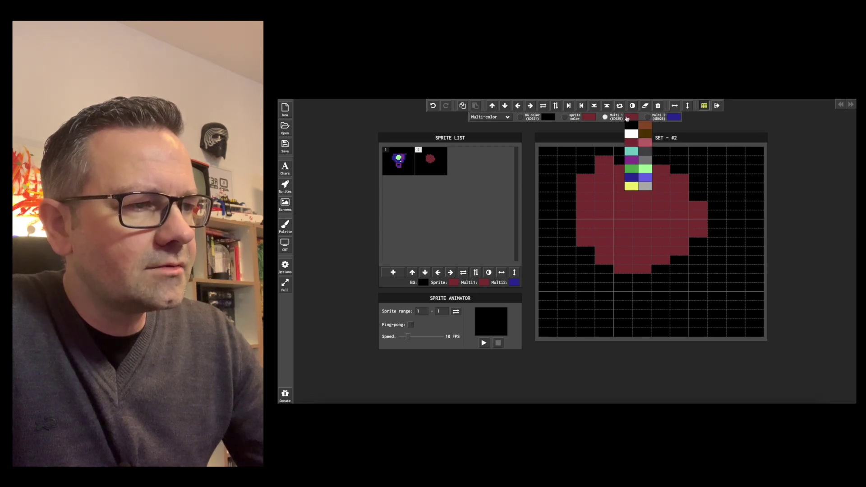
click(636, 136)
mouse_move(606, 150)
mouse_down()
mouse_move(589, 163)
mouse_move(564, 236)
mouse_move(583, 263)
mouse_move(676, 272)
mouse_move(705, 235)
mouse_move(699, 194)
mouse_move(623, 152)
mouse_up()
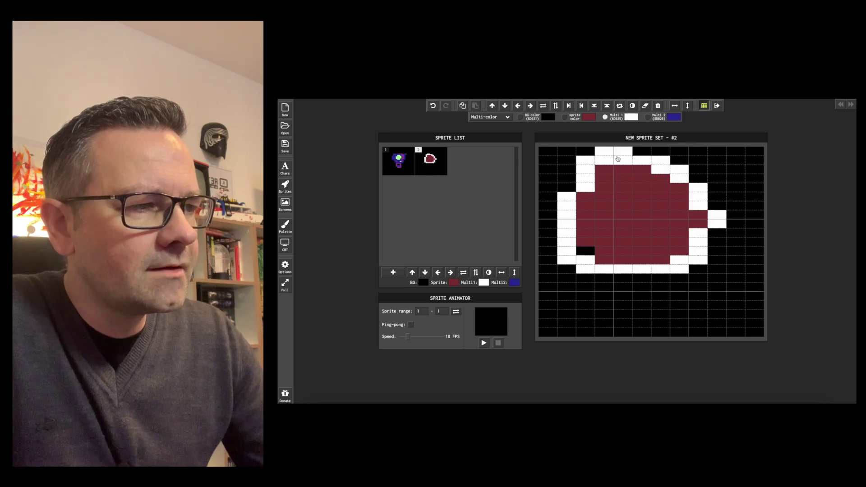
click(674, 117)
Paint blue with Multi 2 down the left side and below the bottom edge
click(667, 118)
click(675, 118)
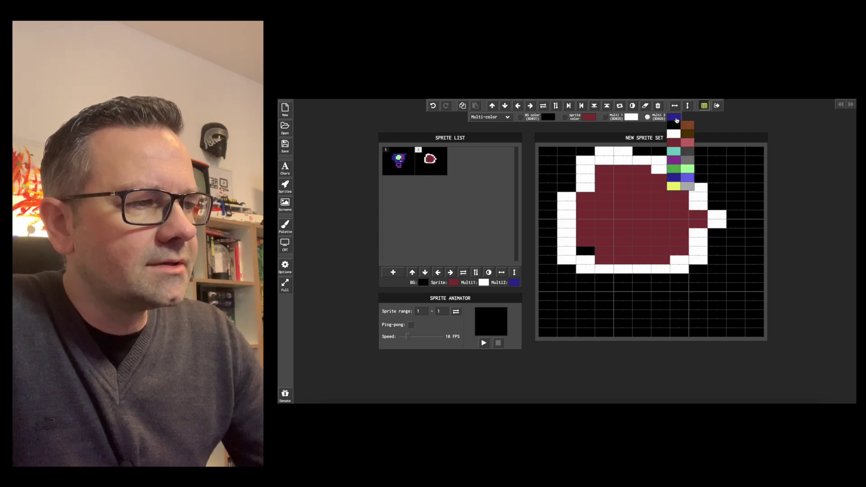
mouse_move(589, 152)
mouse_down()
mouse_move(560, 167)
mouse_move(560, 186)
mouse_move(565, 183)
mouse_move(549, 215)
mouse_move(570, 276)
mouse_move(666, 282)
mouse_move(705, 266)
mouse_move(729, 213)
mouse_move(665, 157)
mouse_move(640, 152)
mouse_up()
mouse_move(721, 288)
mouse_down()
mouse_move(591, 295)
mouse_move(616, 297)
mouse_up()
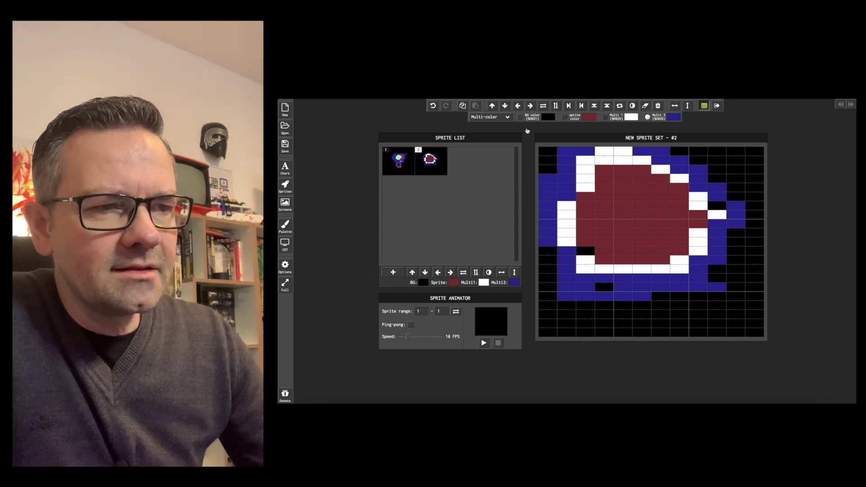
Compare the second sprite with the first, then go to the Screens list
click(398, 164)
click(421, 166)
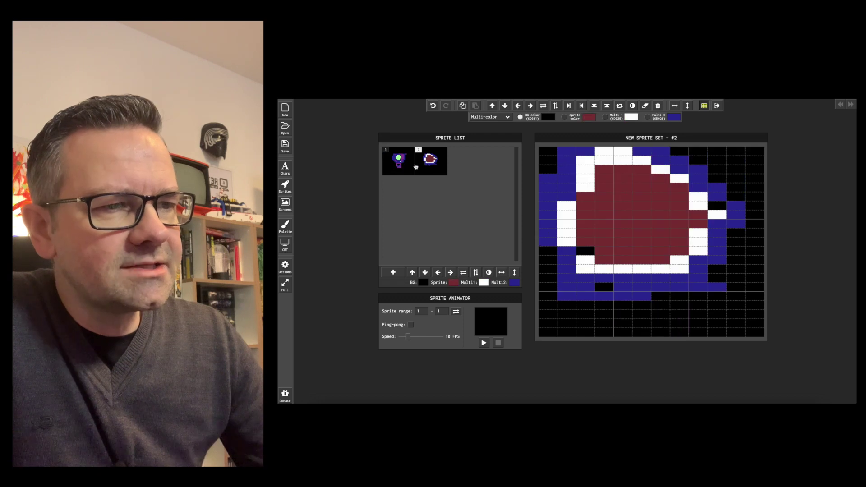
click(403, 166)
click(444, 167)
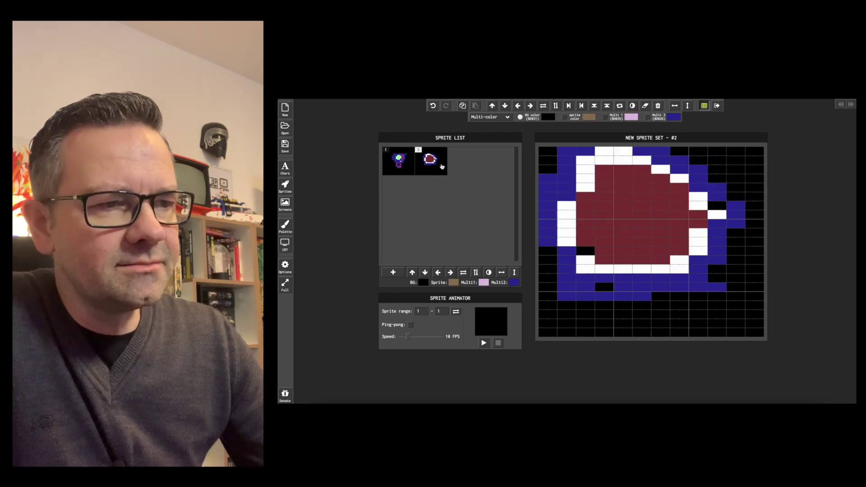
click(285, 205)
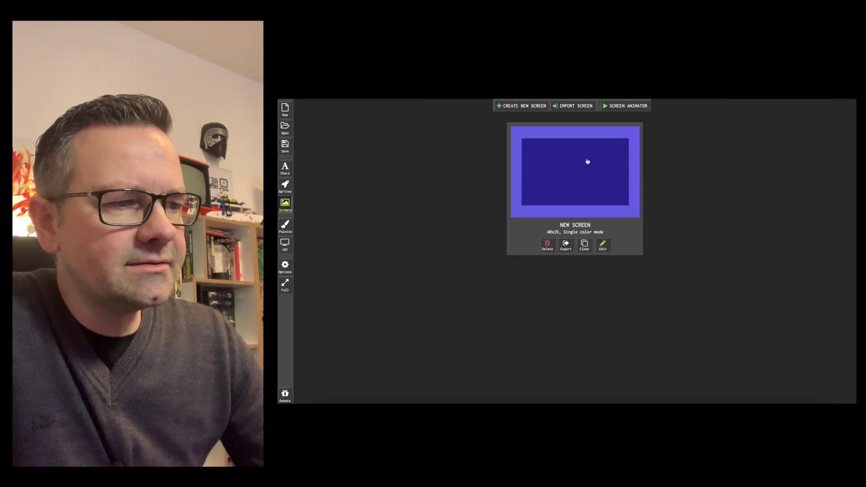
Open New Screen and type HELLO WORLD! on the canvas, correcting the typos
click(606, 252)
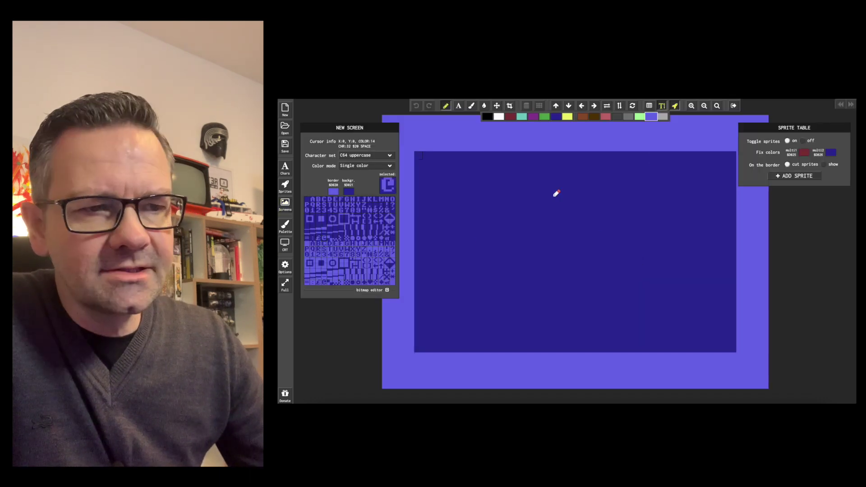
click(325, 210)
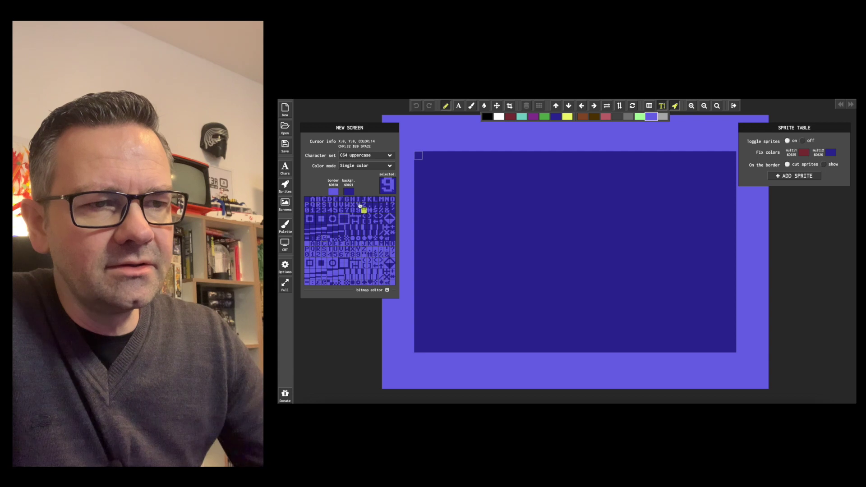
click(476, 212)
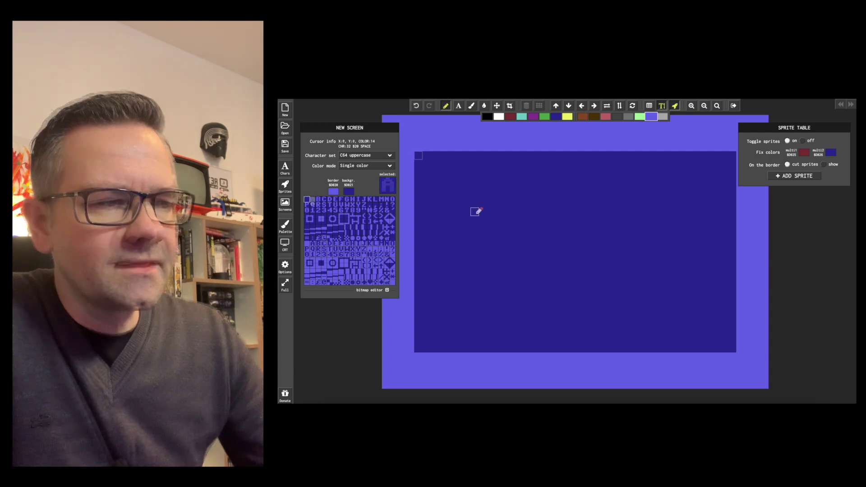
text(|)
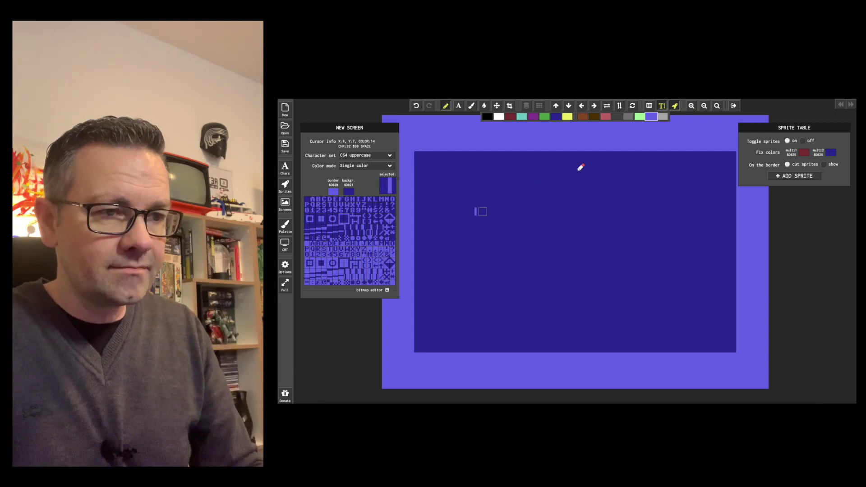
key(BackSpace)
text(HELLOOW)
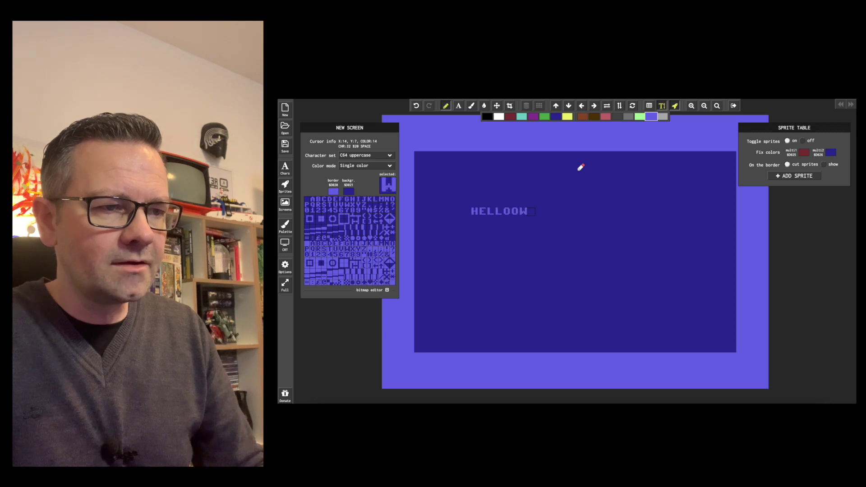
key(BackSpace)
key(BackSpace)
text(WORLD)
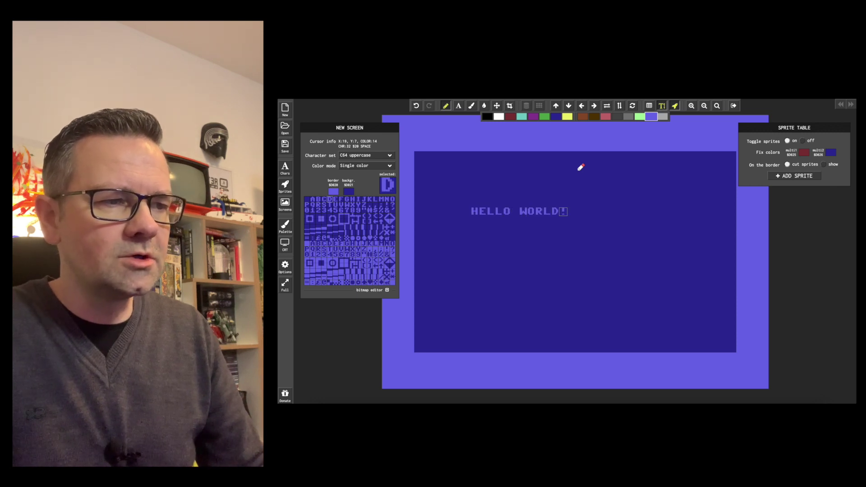
text(!)
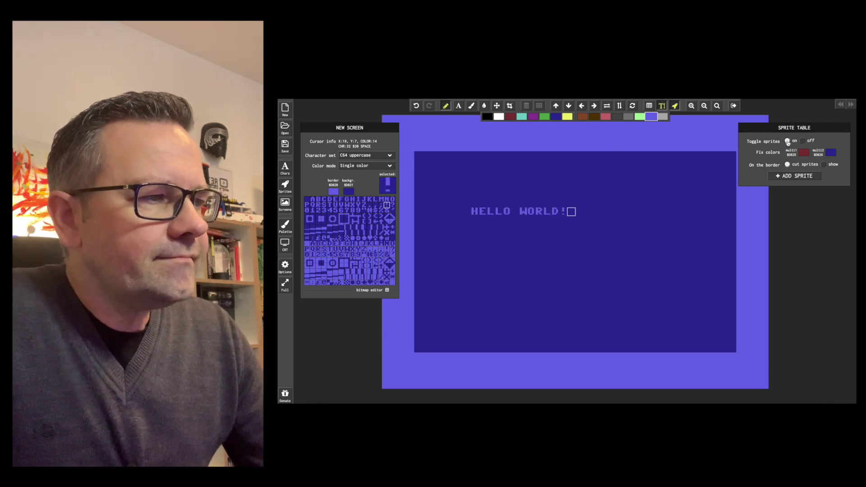
click(794, 176)
Add sprites 0 and 1 to the screen and move both below HELLO WORLD!
click(677, 221)
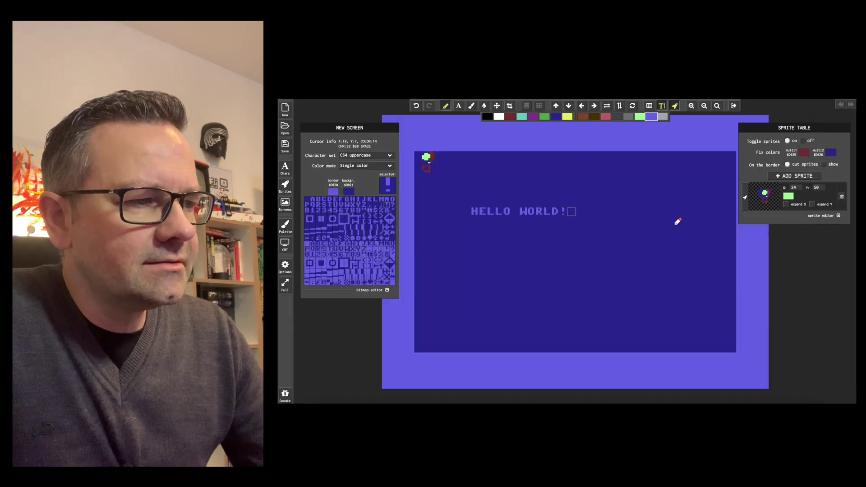
click(496, 106)
drag(426, 157, 485, 242)
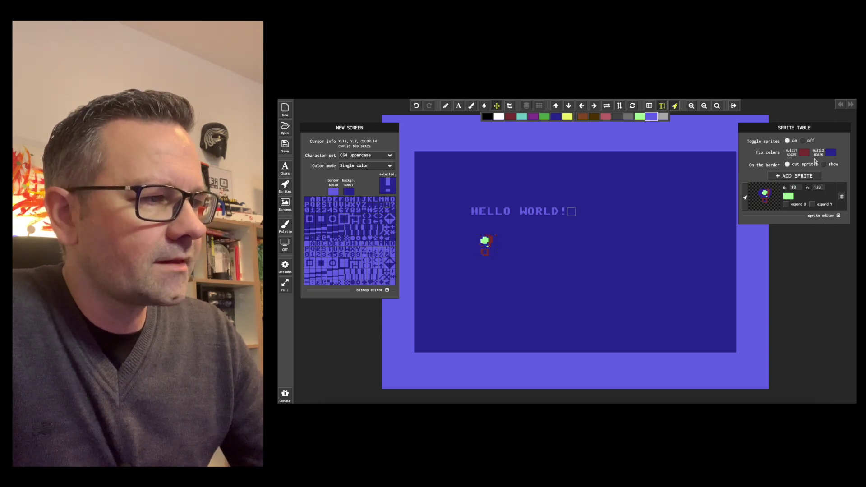
click(794, 176)
click(698, 223)
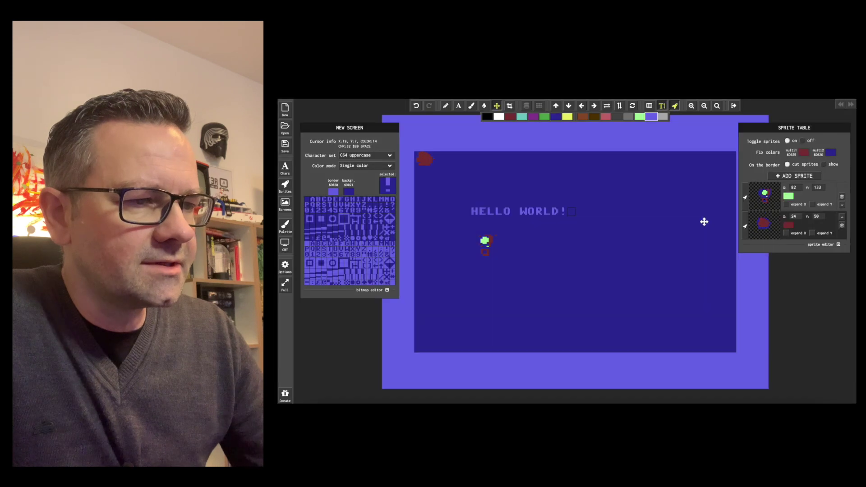
drag(432, 158, 520, 264)
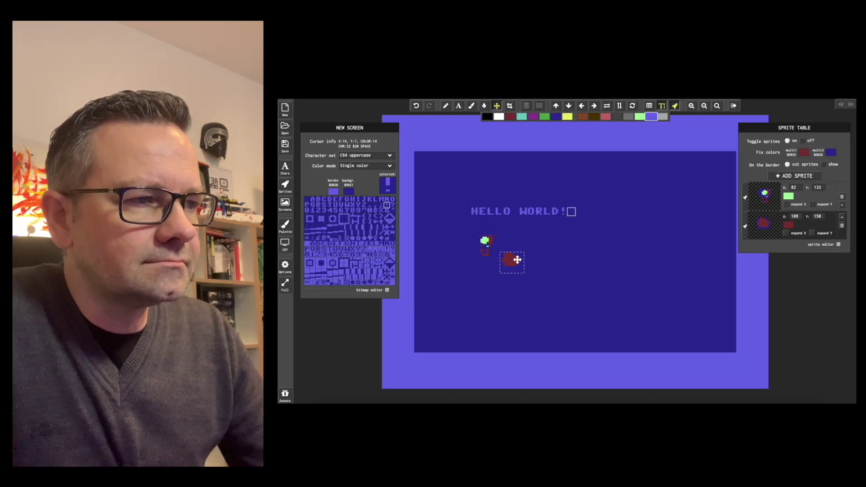
Set the sprites' shared multicolour 1 to white and multicolour 2 to cyan
click(804, 153)
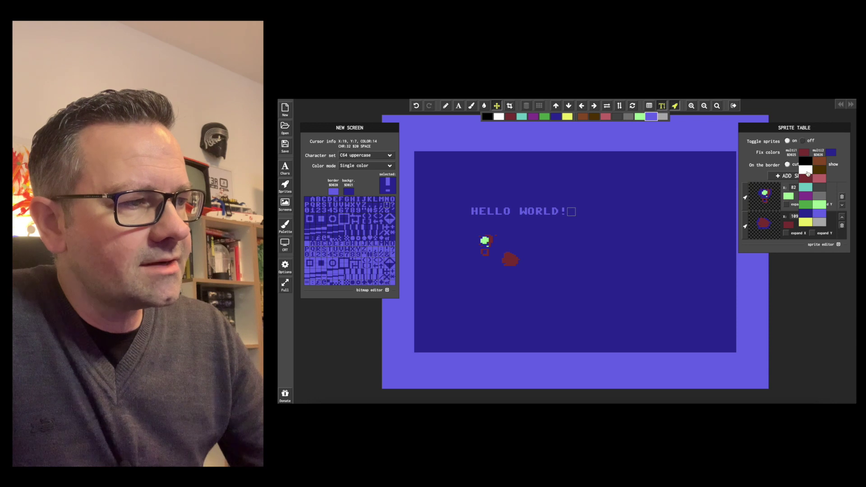
click(806, 171)
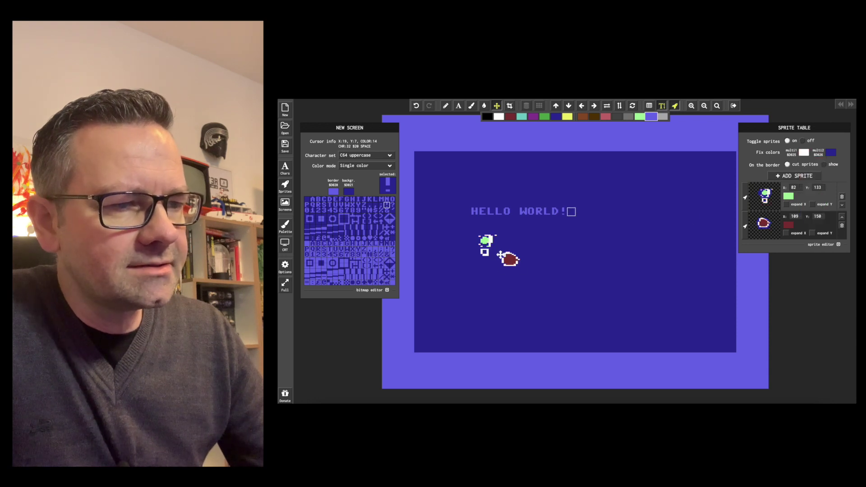
click(829, 154)
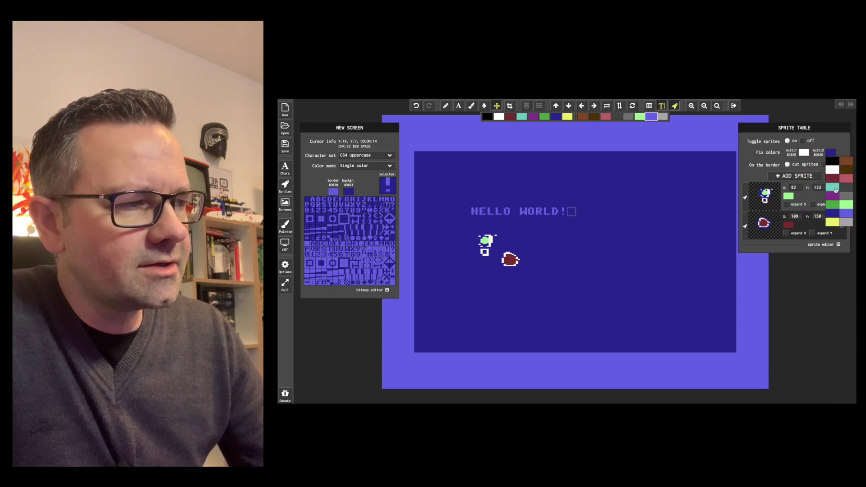
click(835, 189)
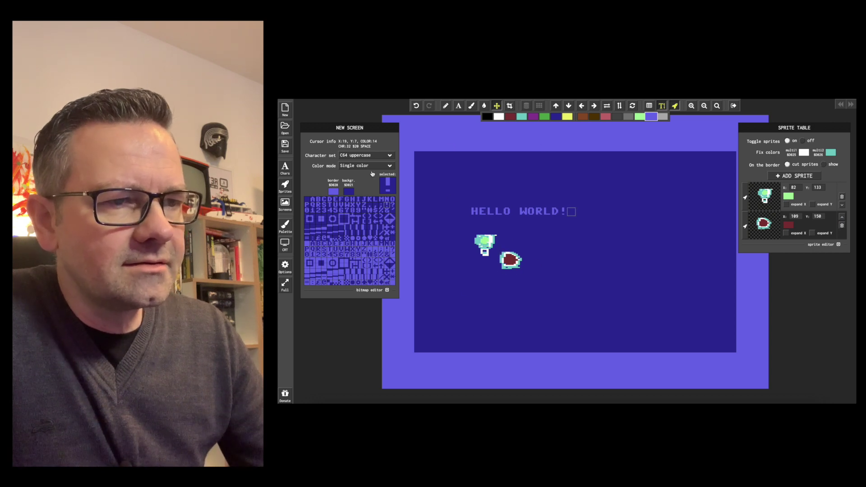
Open the sprite set for editing, leaving the sprite colour unchanged
click(285, 186)
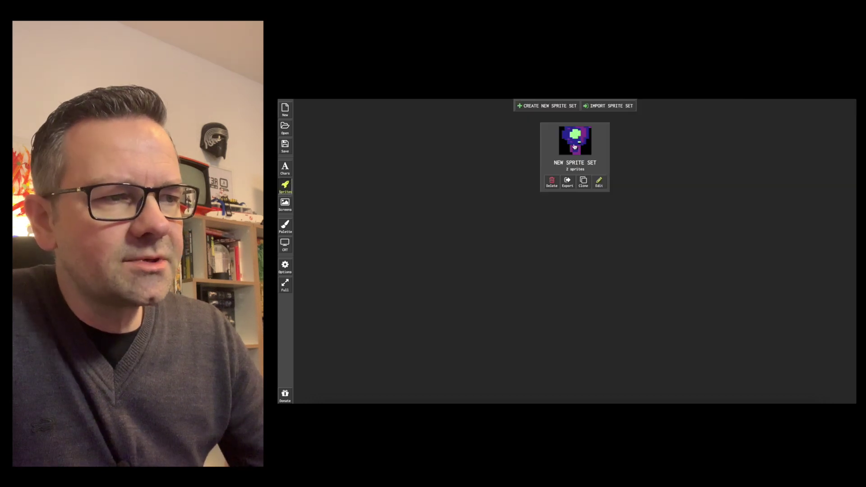
click(600, 182)
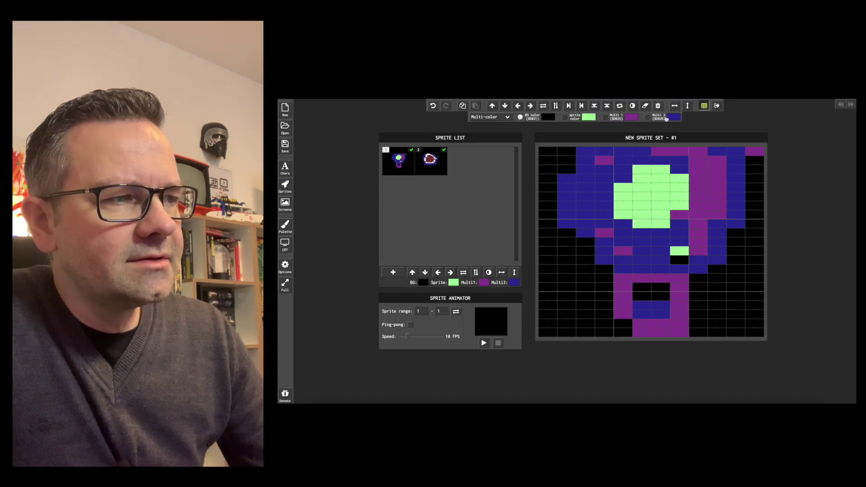
mouse_move(669, 118)
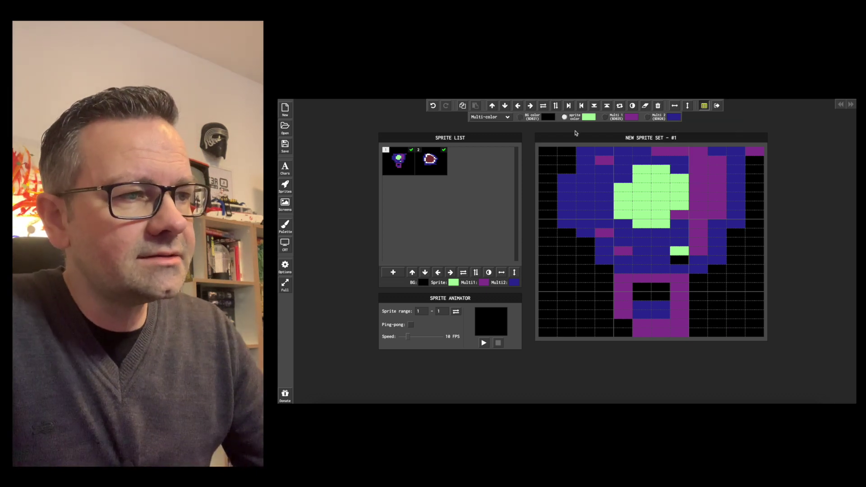
mouse_move(584, 122)
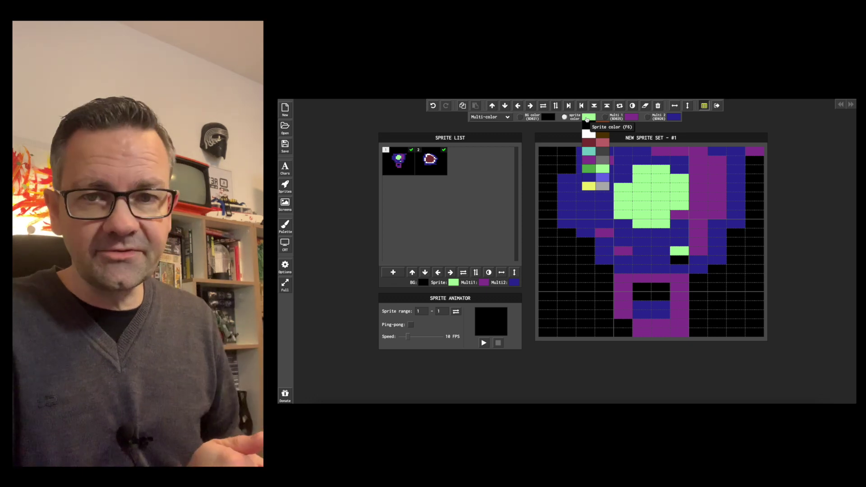
click(602, 168)
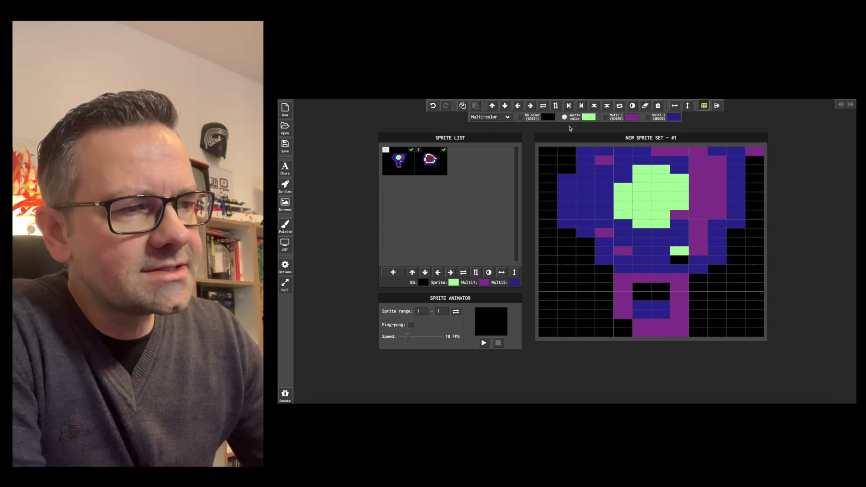
Switch the sprite to Single color and back to Multi-color, then go to Screens
click(508, 117)
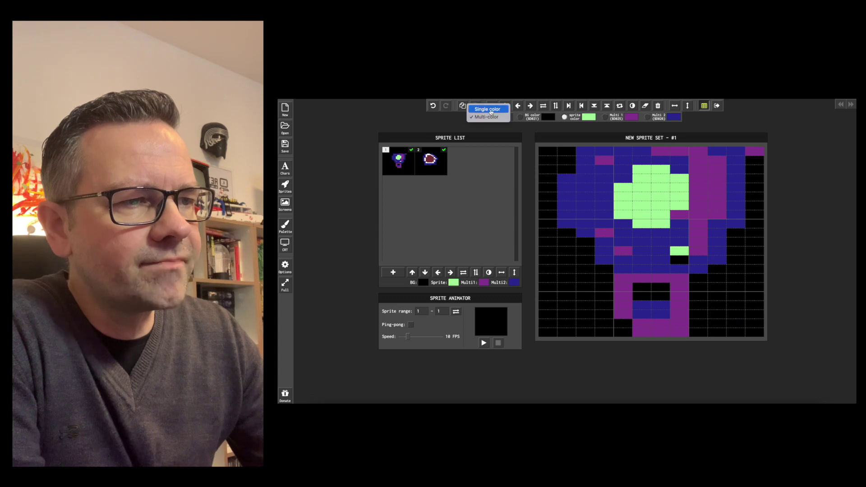
click(486, 111)
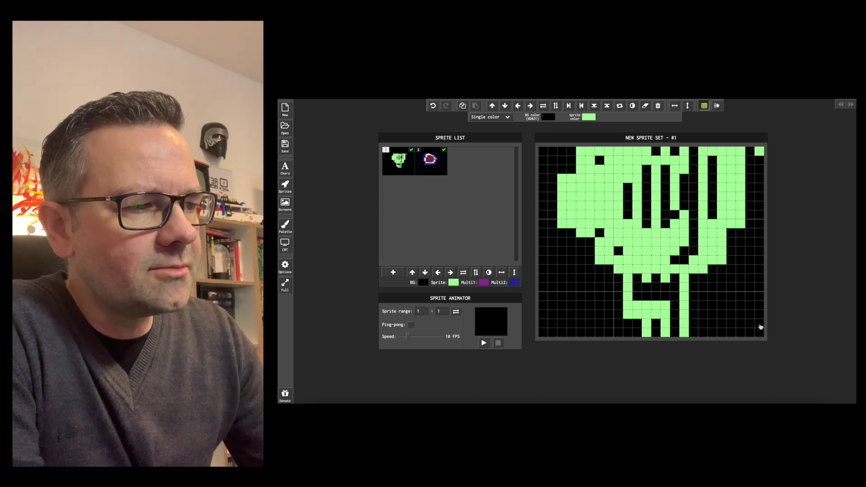
click(506, 117)
click(492, 127)
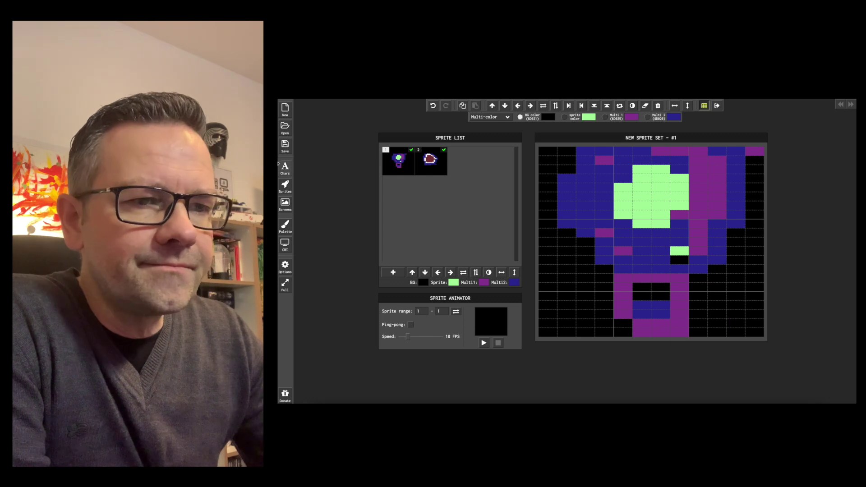
click(285, 203)
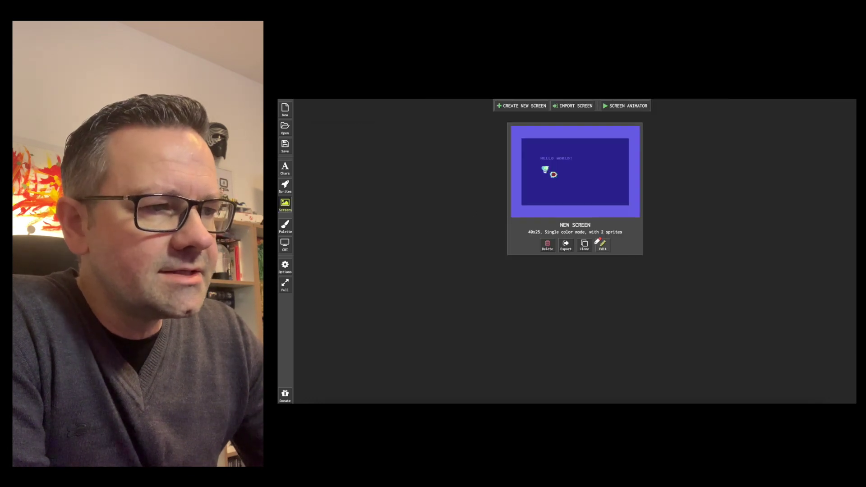
click(597, 241)
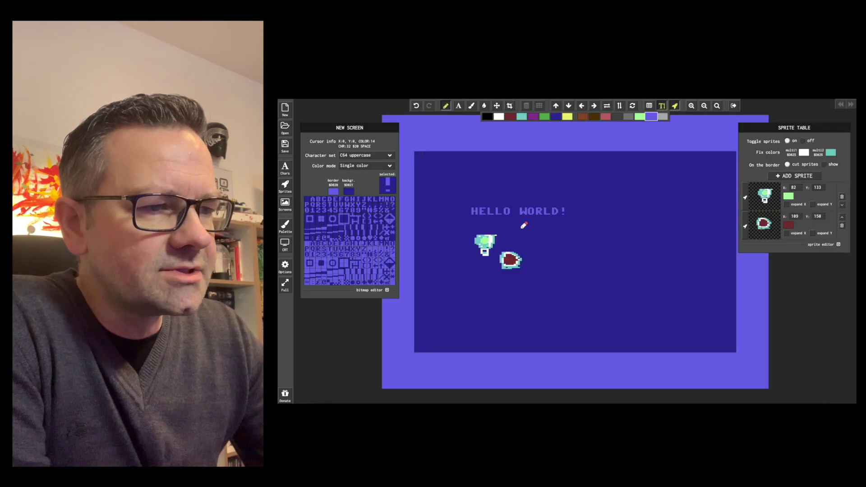
click(787, 205)
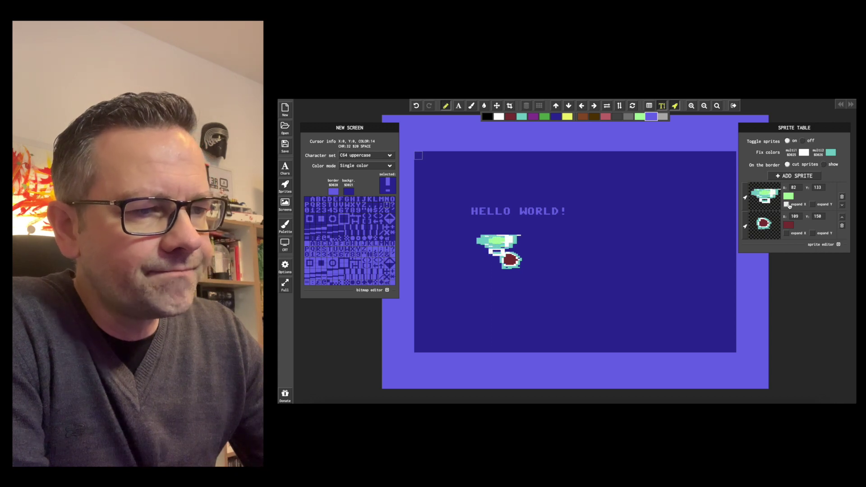
click(812, 204)
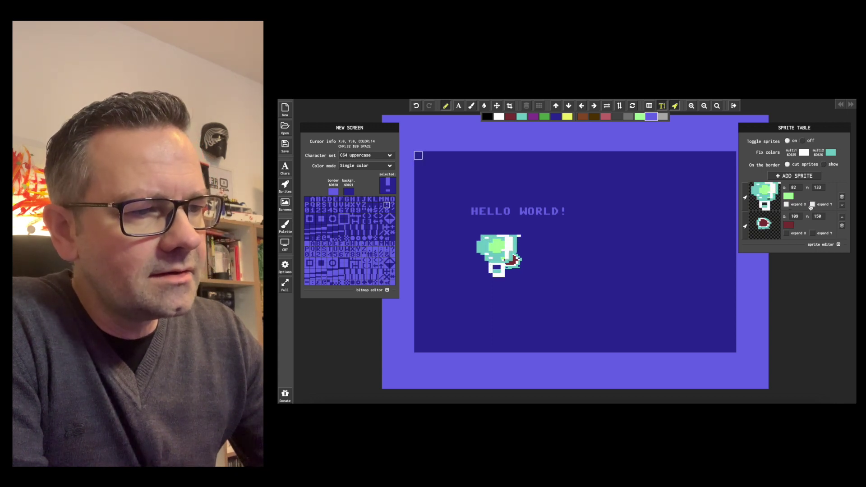
click(812, 205)
click(788, 205)
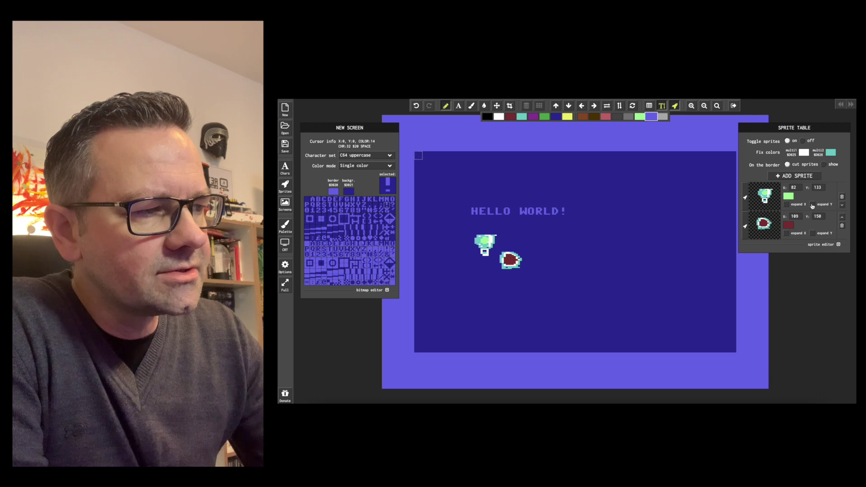
click(812, 204)
click(787, 205)
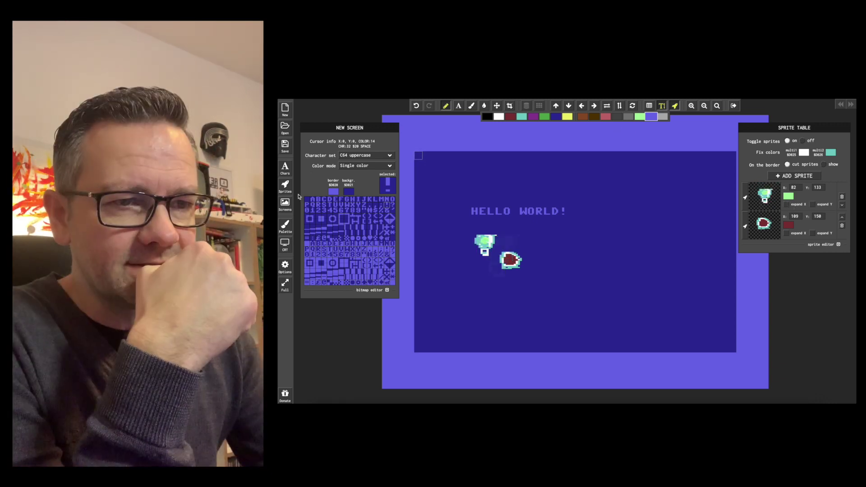
In the sprite set editor, play an animation of sprites 1 to 2 at 6 FPS
click(285, 185)
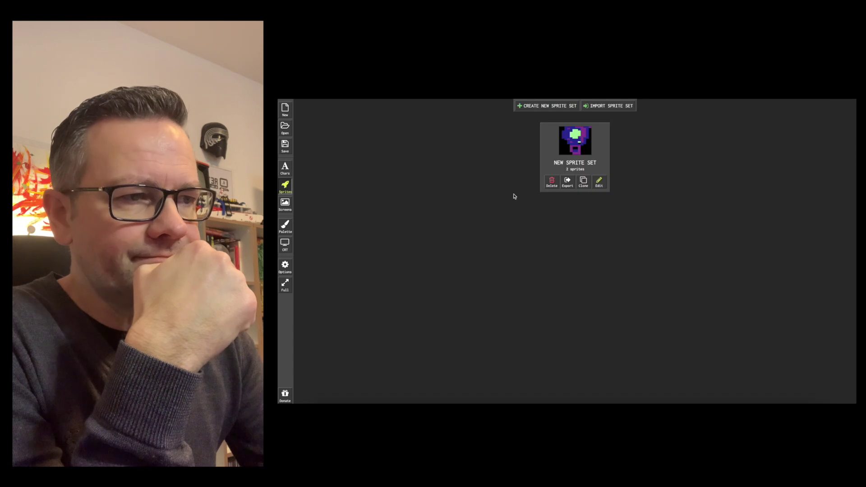
click(599, 183)
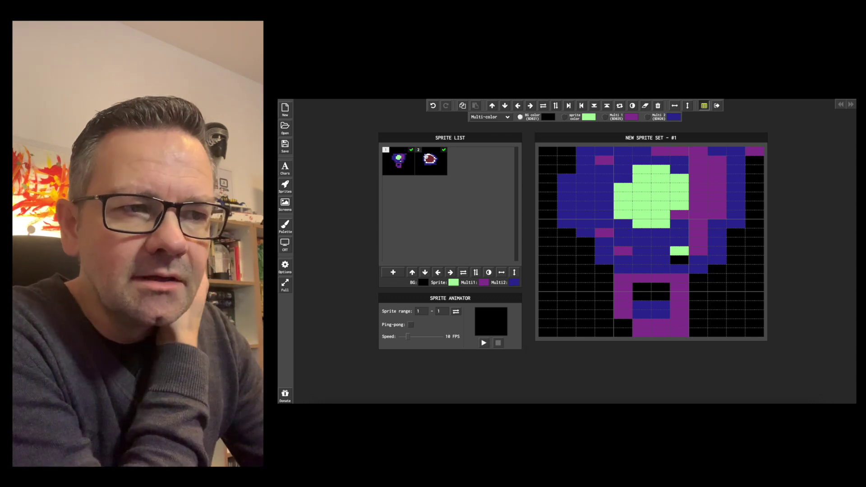
click(424, 157)
click(398, 160)
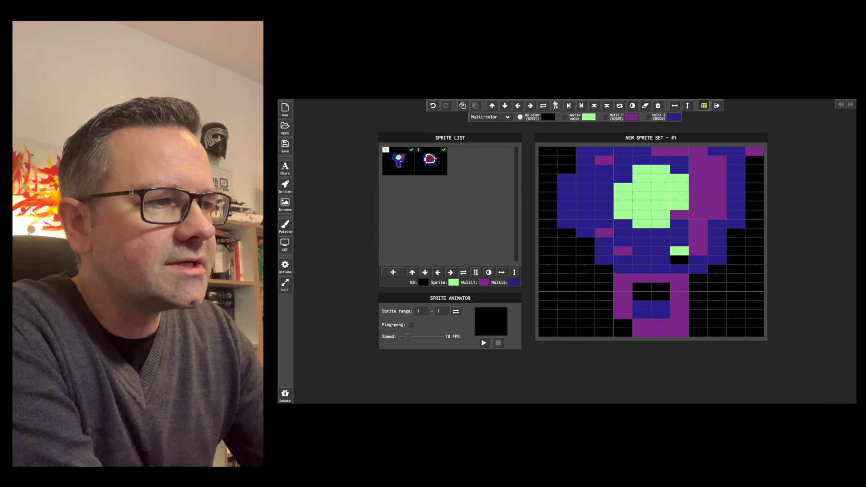
double_click(442, 312)
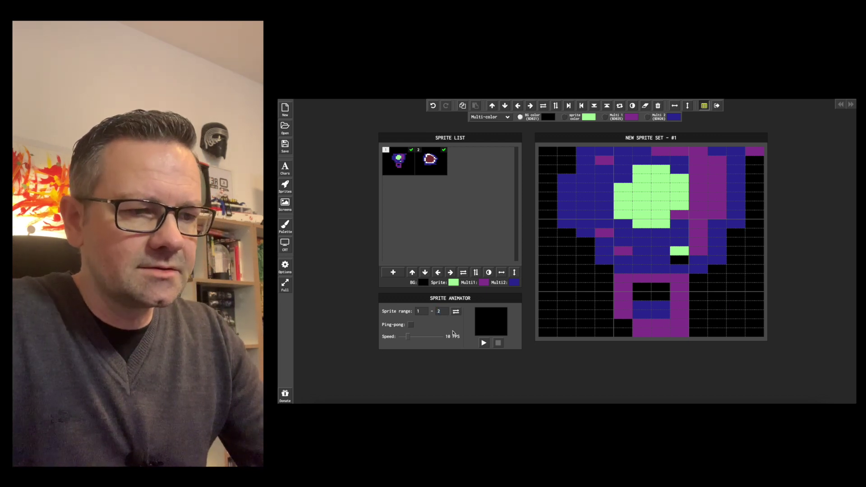
click(484, 343)
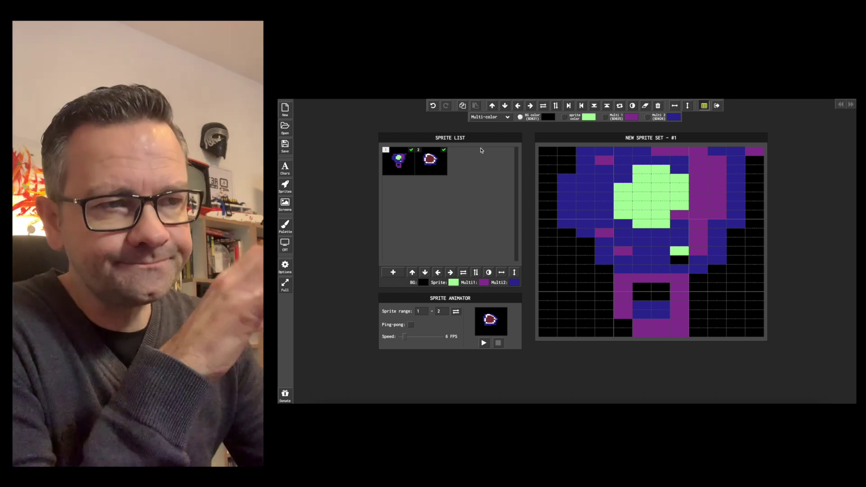
Browse the character sets and screens, then resume editing NEW SCREEN
click(285, 167)
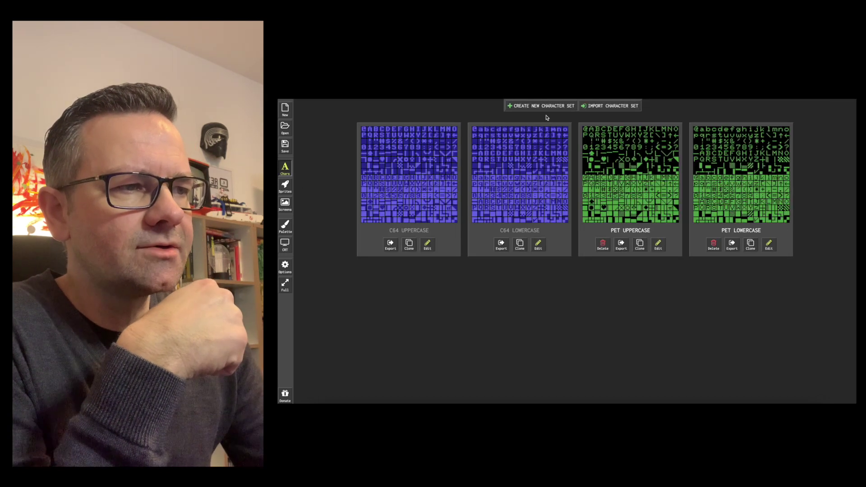
click(289, 209)
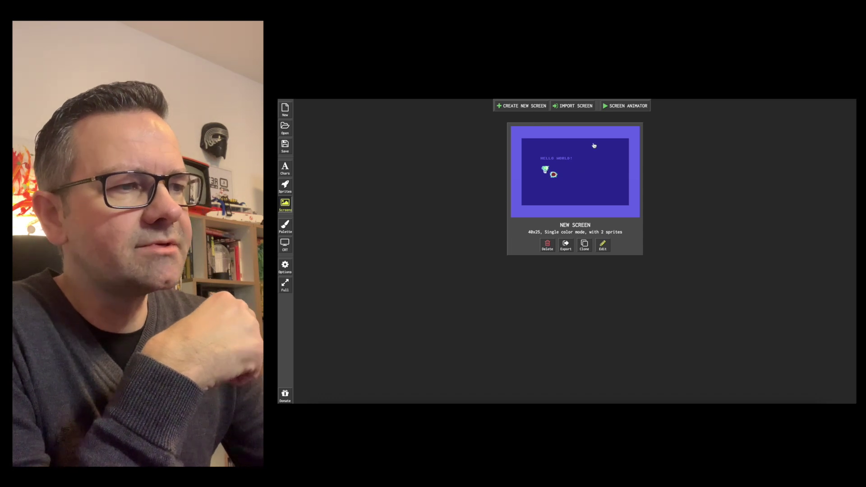
click(603, 245)
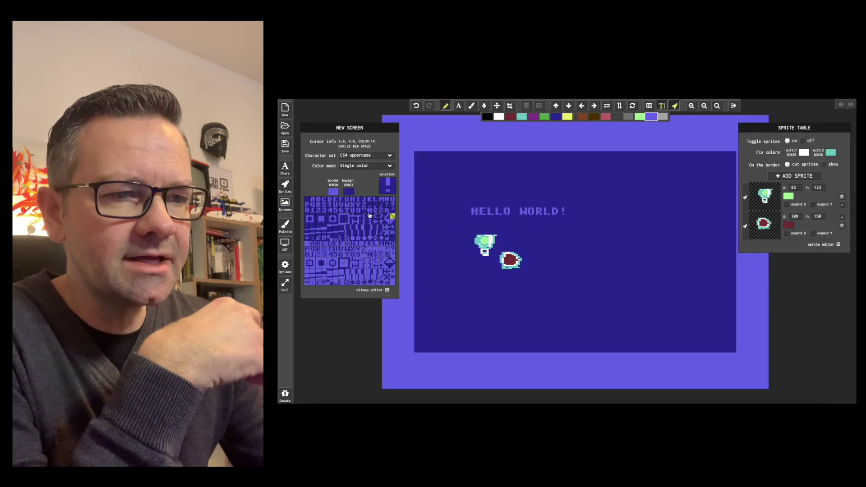
Erase every pixel of the letter A glyph in the pixel editor
click(387, 291)
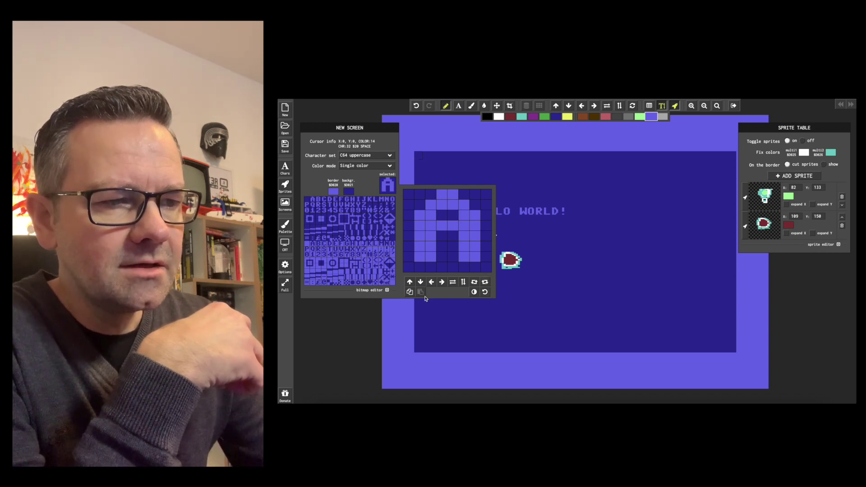
mouse_move(429, 208)
mouse_down()
mouse_move(429, 237)
mouse_move(420, 219)
mouse_move(427, 250)
mouse_move(447, 199)
mouse_move(446, 237)
mouse_move(459, 217)
mouse_move(451, 236)
mouse_move(480, 236)
mouse_move(478, 254)
mouse_move(463, 234)
mouse_move(470, 257)
mouse_up()
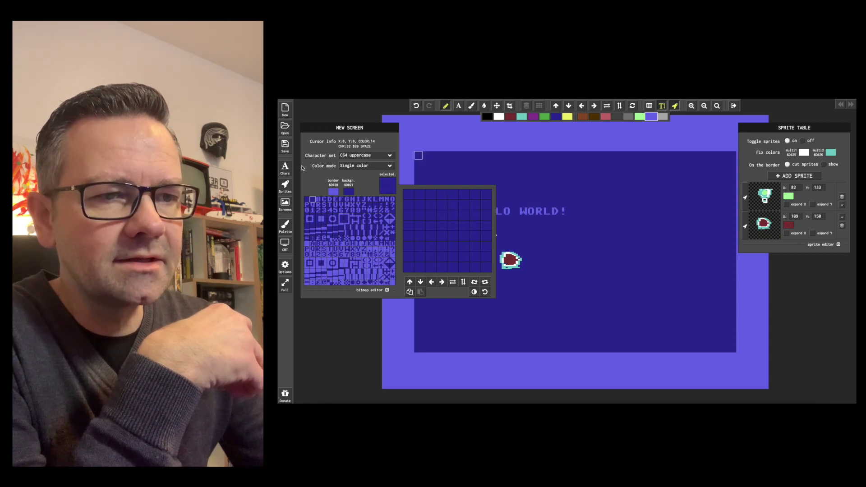
click(364, 165)
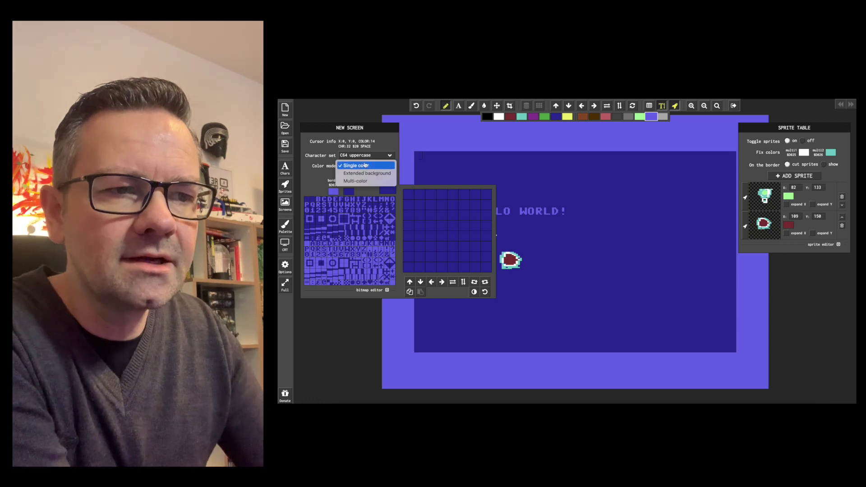
Switch the screen to Multi-color mode after trying extended background colour mode
click(374, 173)
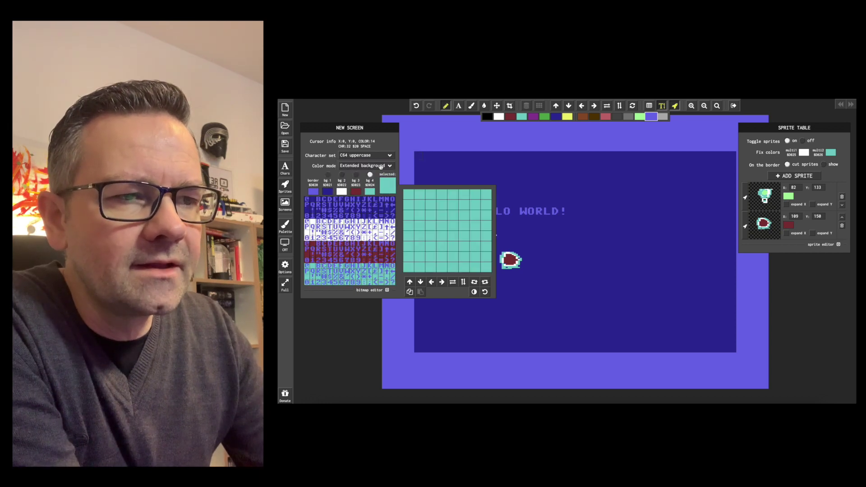
click(323, 282)
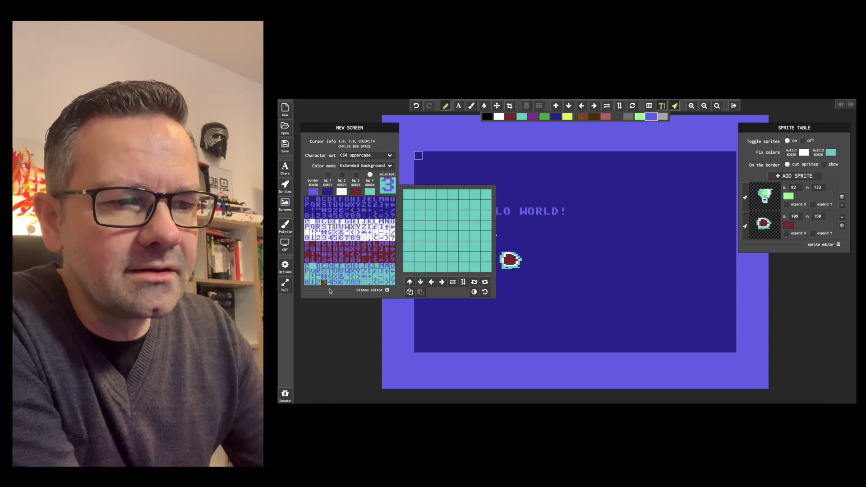
click(341, 233)
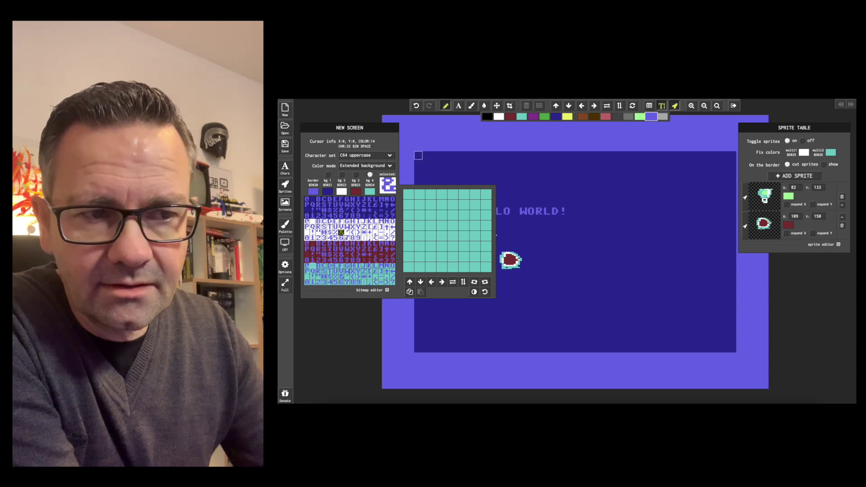
click(365, 166)
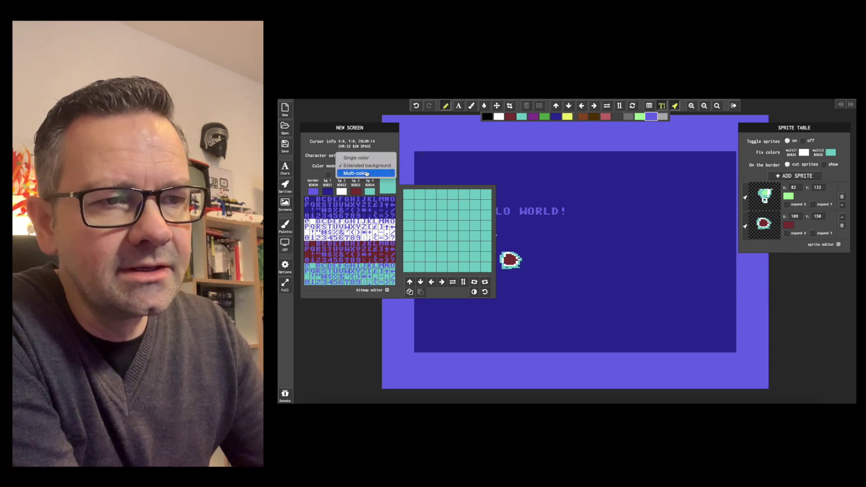
click(366, 173)
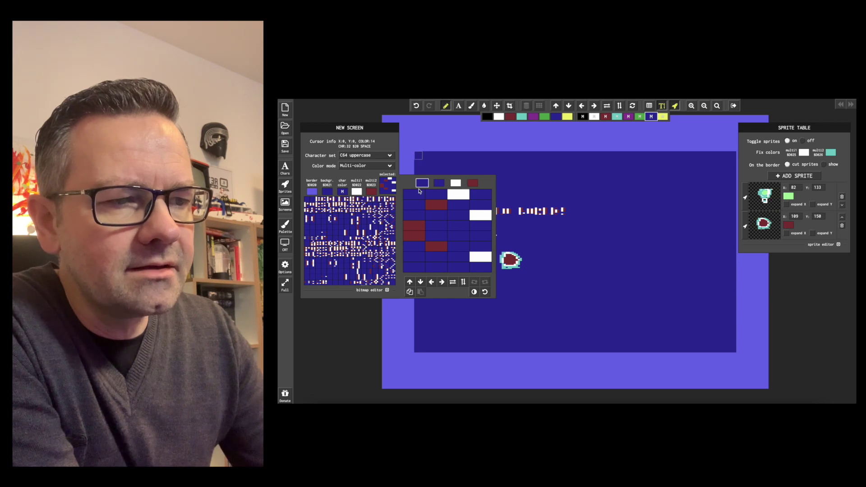
Paint scattered character blocks dark blue and draw a white border down the right edge
click(455, 183)
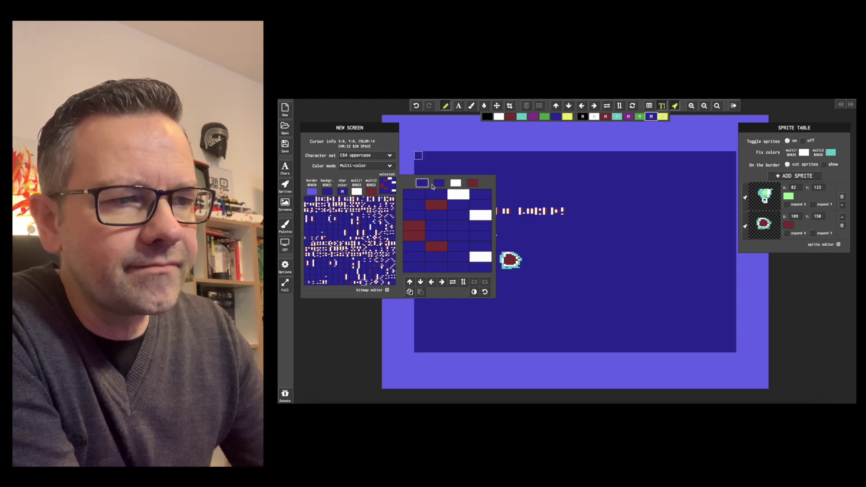
click(438, 182)
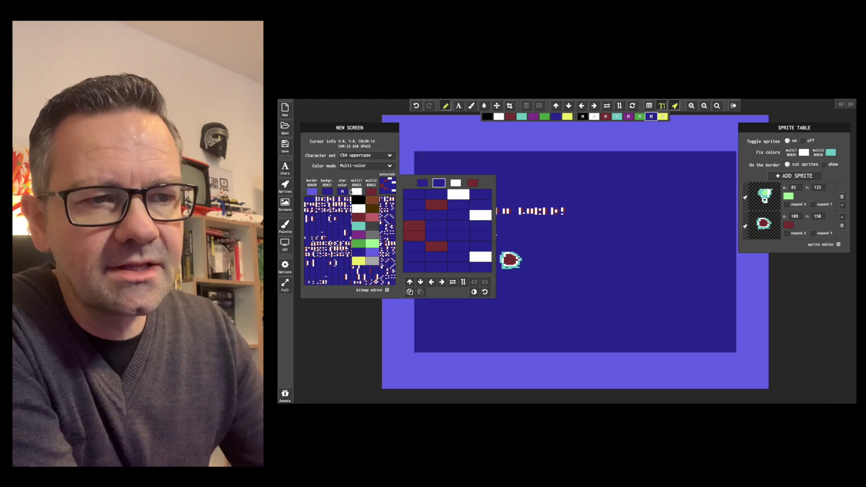
mouse_move(346, 193)
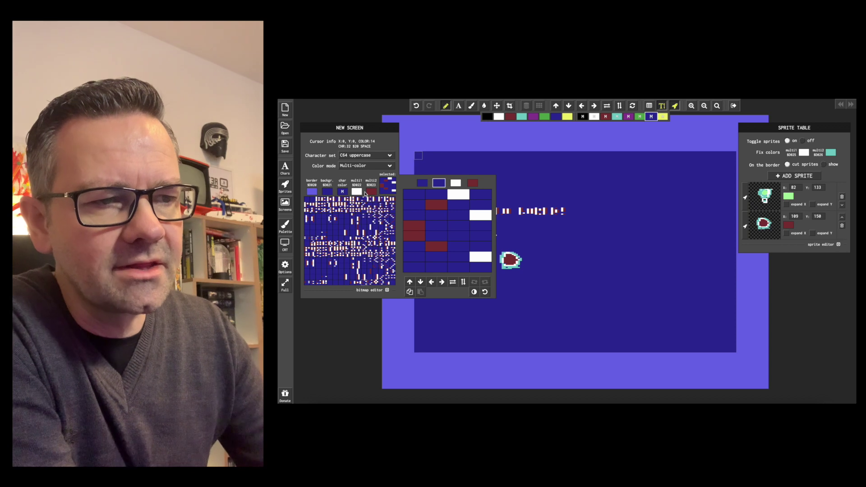
click(458, 195)
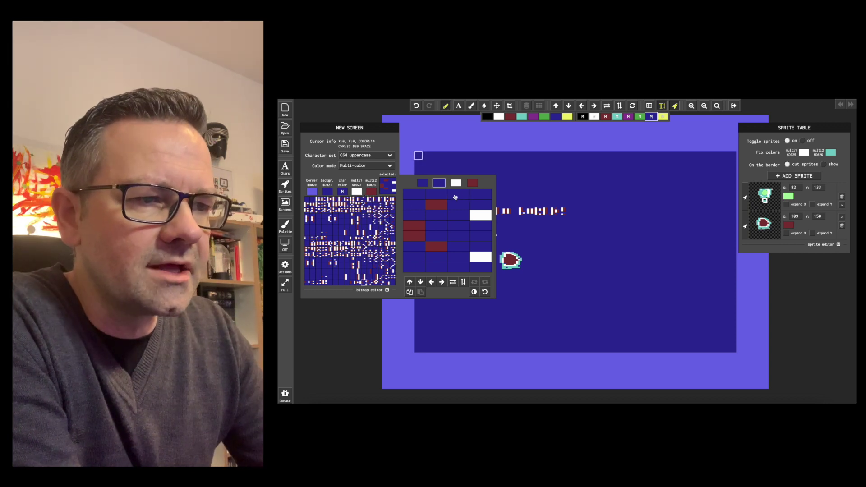
click(436, 205)
click(414, 225)
click(414, 235)
click(437, 246)
click(480, 216)
click(456, 183)
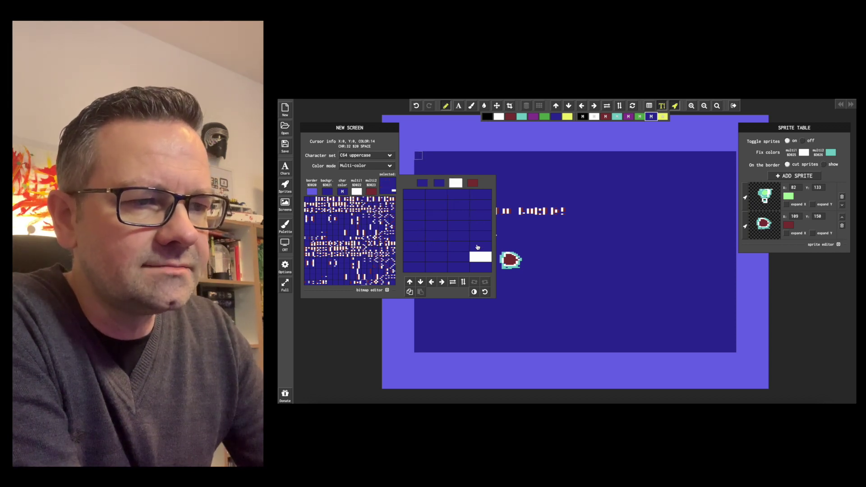
mouse_move(484, 199)
mouse_down()
mouse_move(418, 196)
mouse_move(419, 262)
mouse_move(478, 267)
mouse_up()
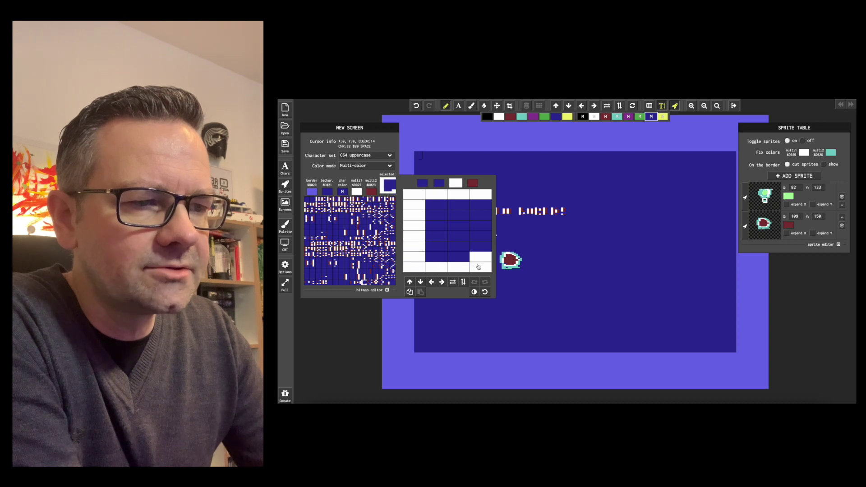
click(481, 206)
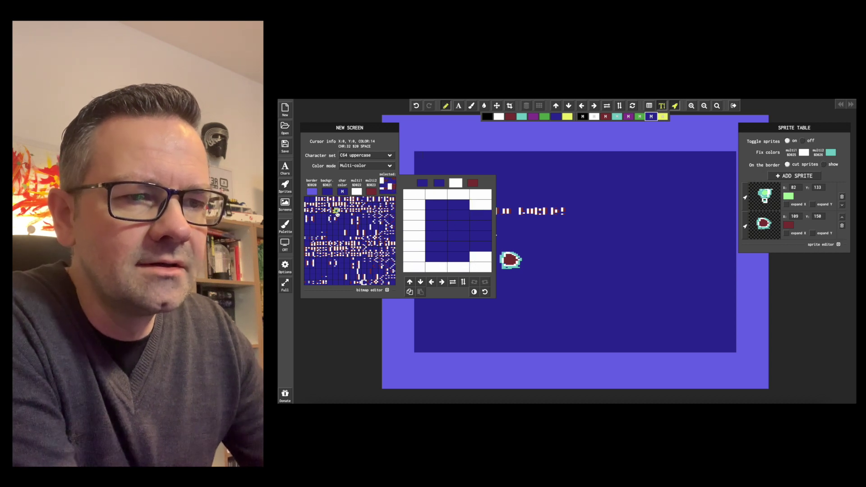
Load another character and paint its top row, second-row sides and bottom rows white
click(370, 283)
drag(405, 194, 481, 194)
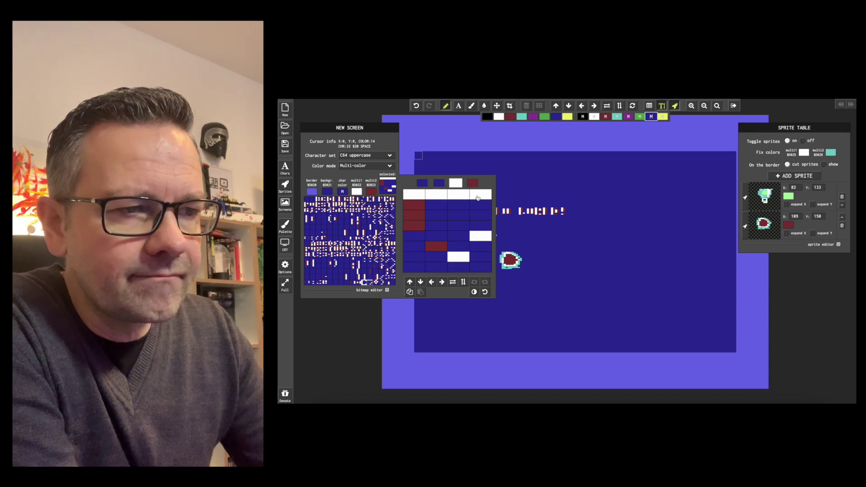
click(404, 205)
click(473, 206)
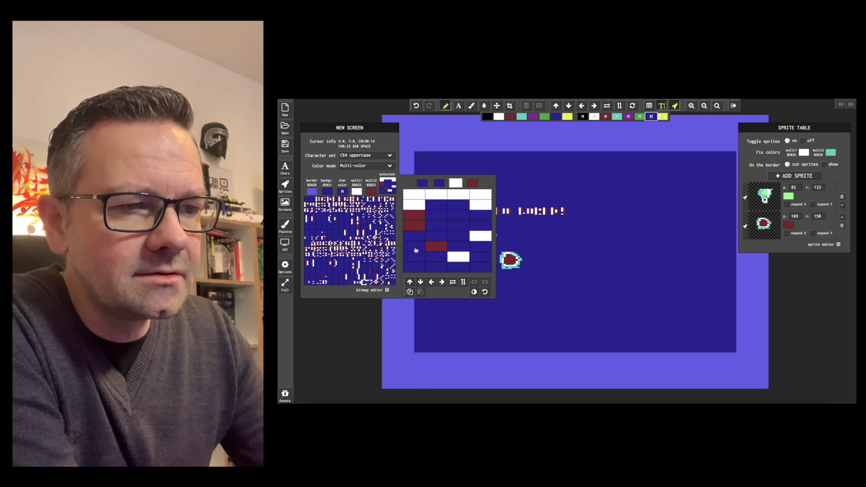
mouse_move(416, 262)
mouse_down()
mouse_move(481, 267)
mouse_move(480, 257)
mouse_up()
Clear leftover blocks to dark blue and repaint the white top row and edge
click(422, 182)
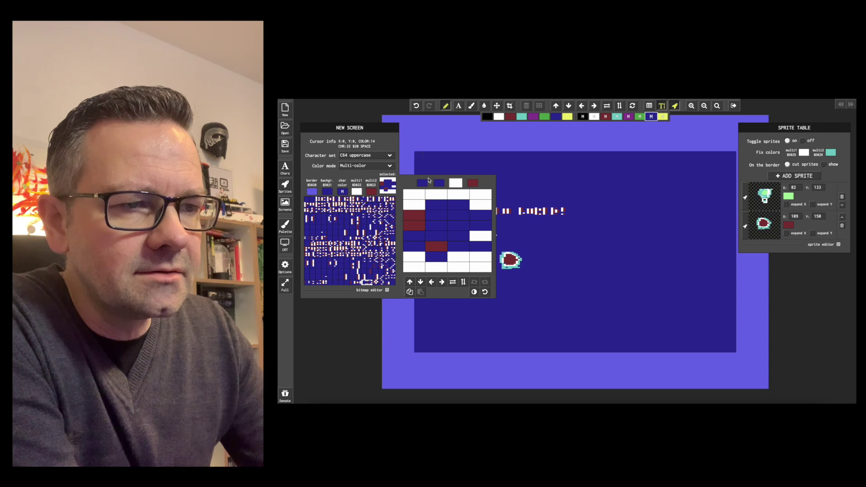
click(414, 215)
click(414, 226)
click(437, 246)
click(480, 236)
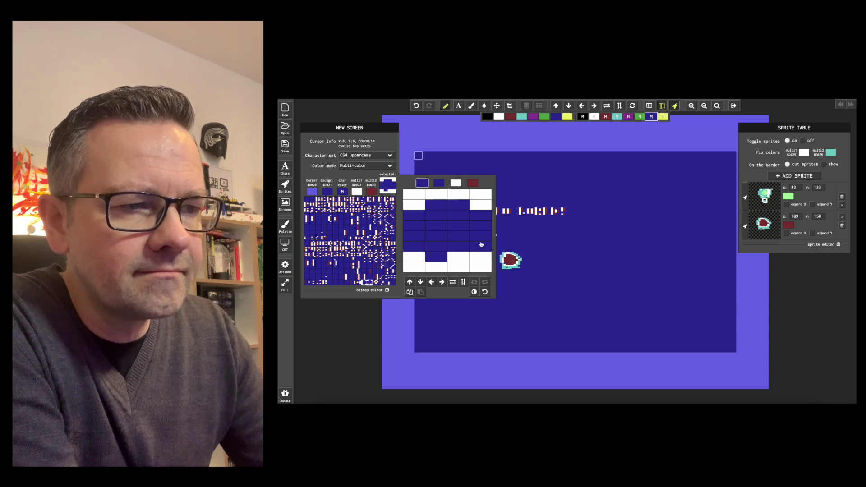
click(458, 257)
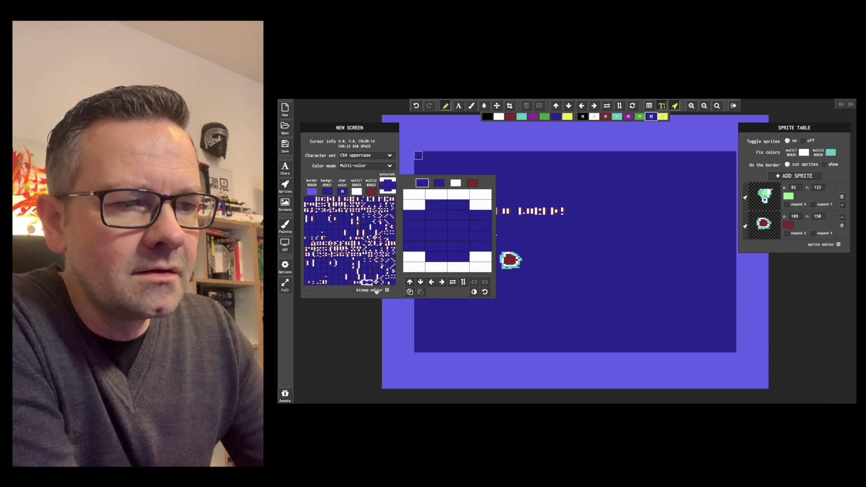
key(ctrl+v)
mouse_move(467, 198)
mouse_down()
mouse_move(426, 207)
mouse_move(443, 216)
mouse_move(429, 220)
mouse_move(428, 241)
mouse_move(419, 233)
mouse_move(474, 225)
mouse_move(455, 241)
mouse_up()
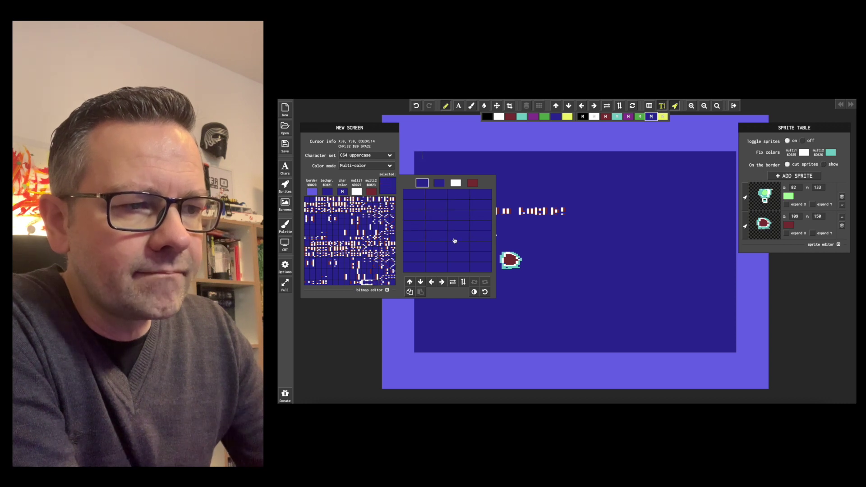
click(456, 183)
mouse_move(414, 206)
mouse_down()
mouse_move(446, 194)
mouse_move(480, 243)
mouse_move(480, 268)
mouse_move(414, 256)
mouse_up()
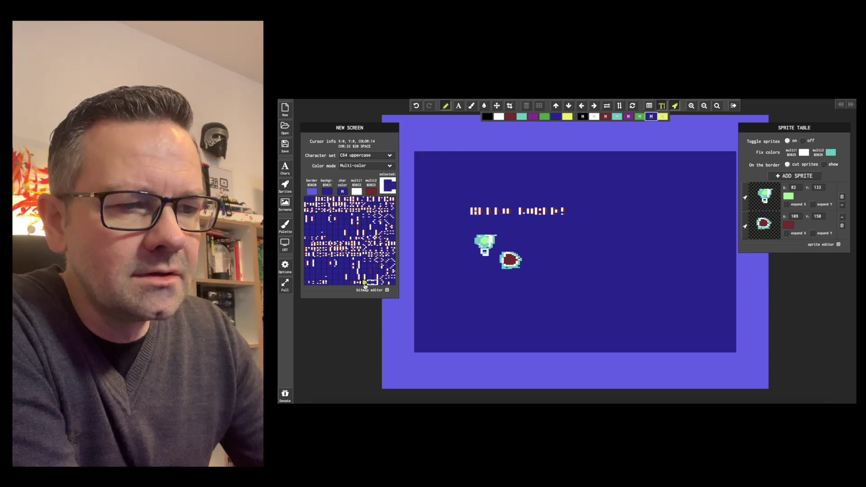
Stamp the custom character at X:4, Y:2, then pick several other characters from the set
click(451, 171)
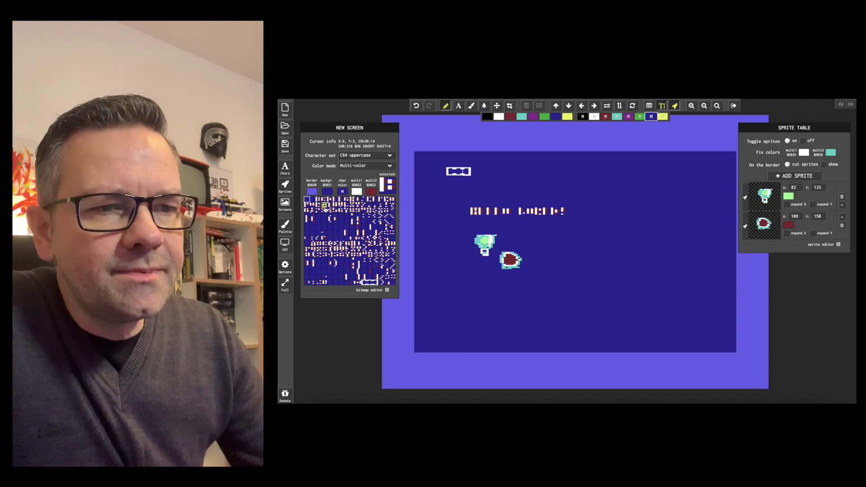
click(352, 266)
click(330, 201)
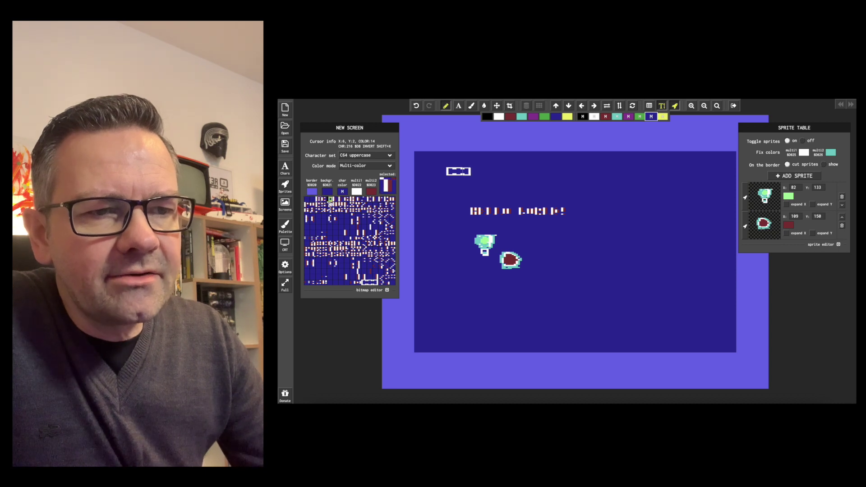
click(365, 239)
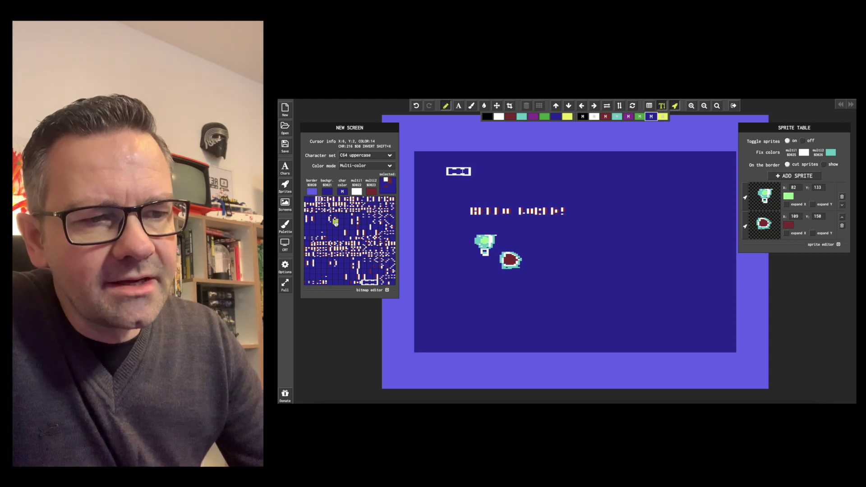
click(359, 260)
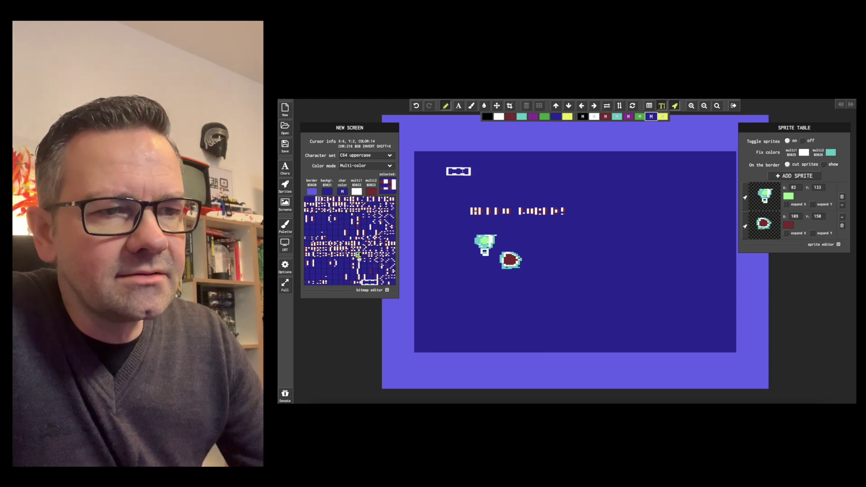
click(285, 227)
Try the C64S, PC64 and C64HQ palettes, ending back on C64S
click(315, 162)
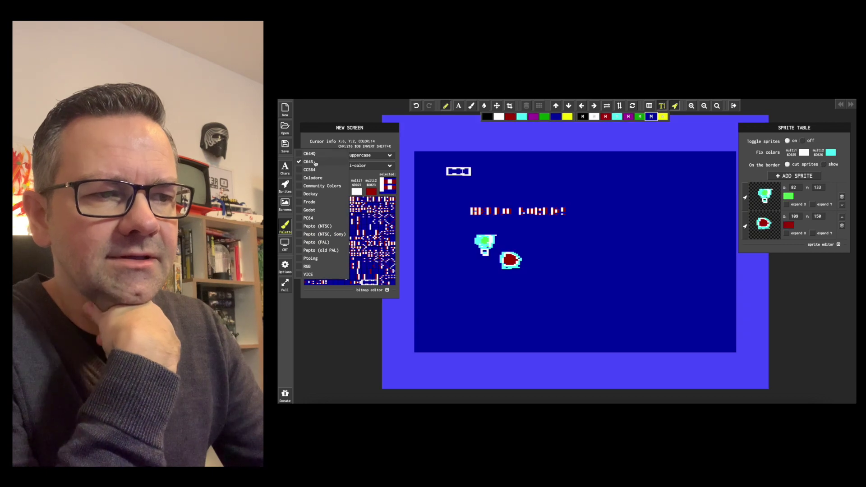
click(282, 231)
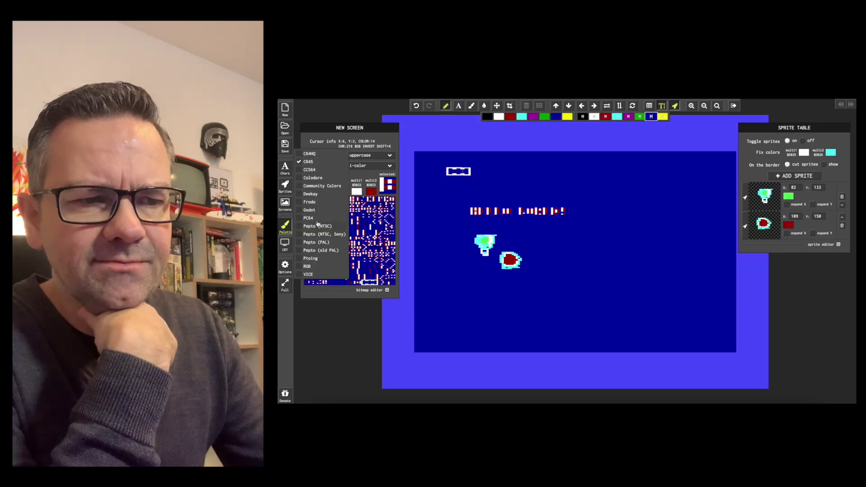
click(316, 218)
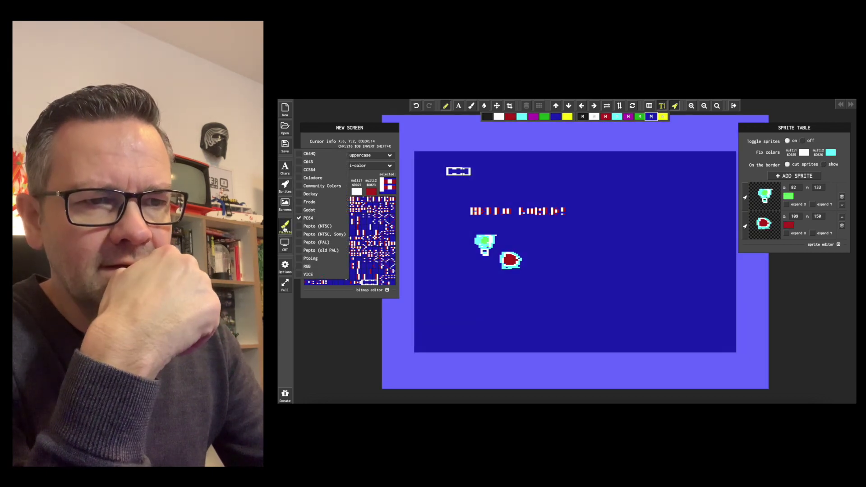
click(285, 225)
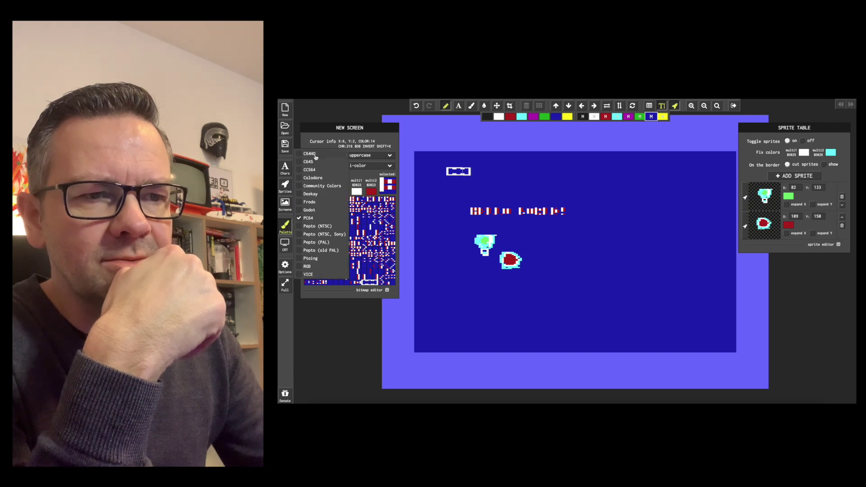
click(315, 155)
click(286, 225)
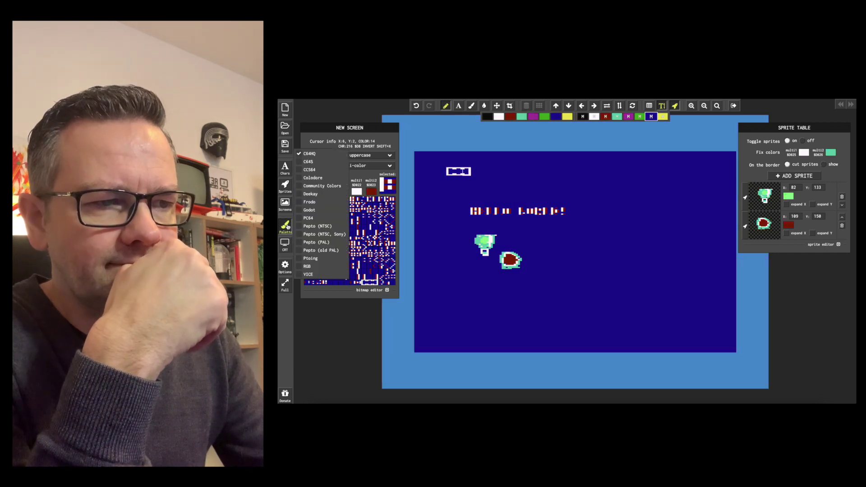
click(307, 161)
click(285, 226)
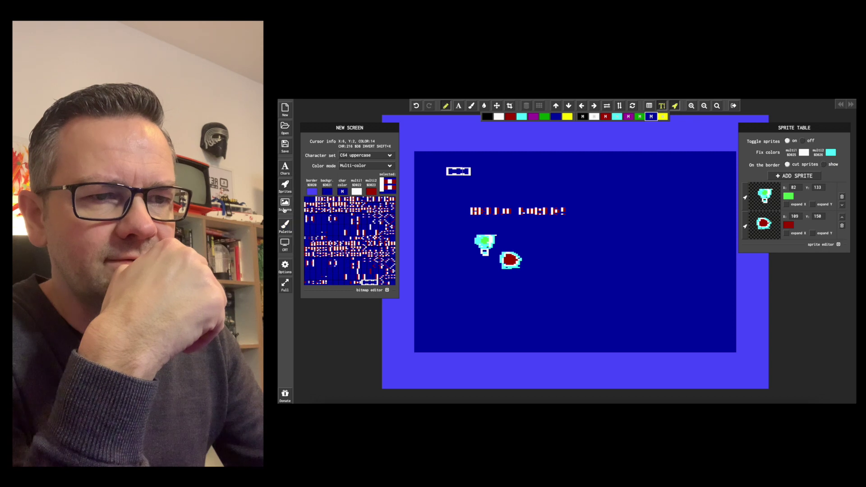
Switch to the Colodore palette and apply the Scan lines CRT effect
click(285, 226)
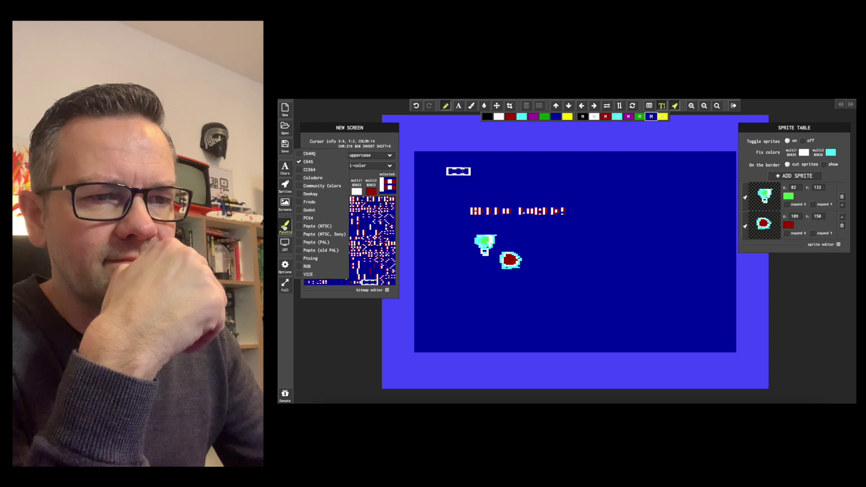
click(321, 179)
click(288, 225)
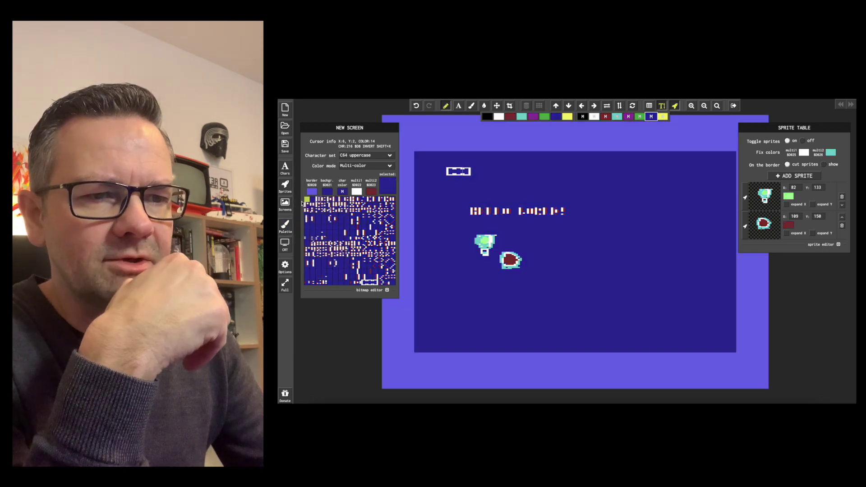
click(285, 244)
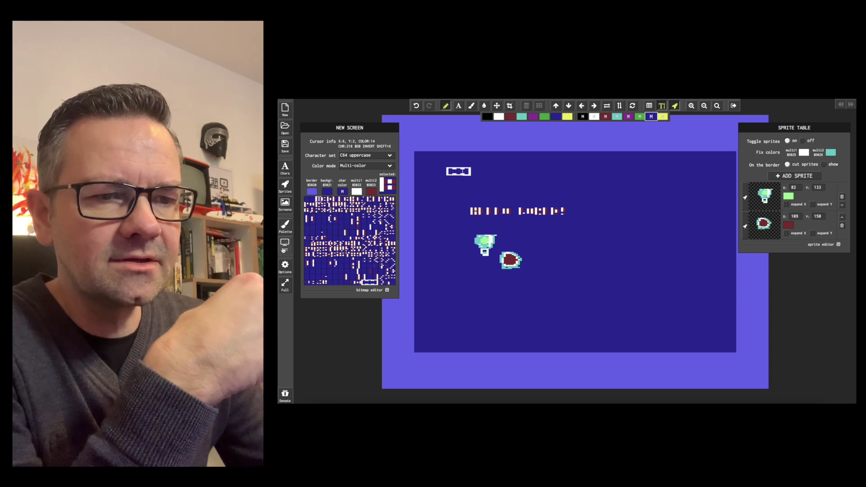
click(309, 222)
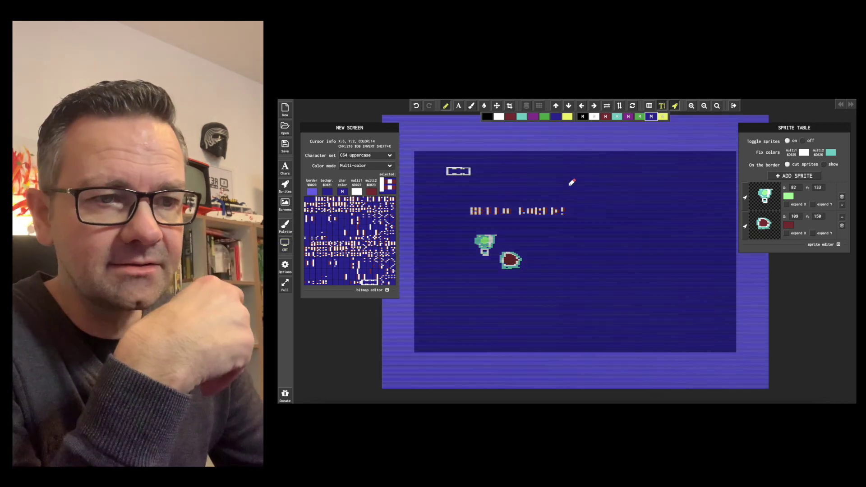
click(358, 266)
Scroll through the project Options page, then return to the Screens list
click(286, 267)
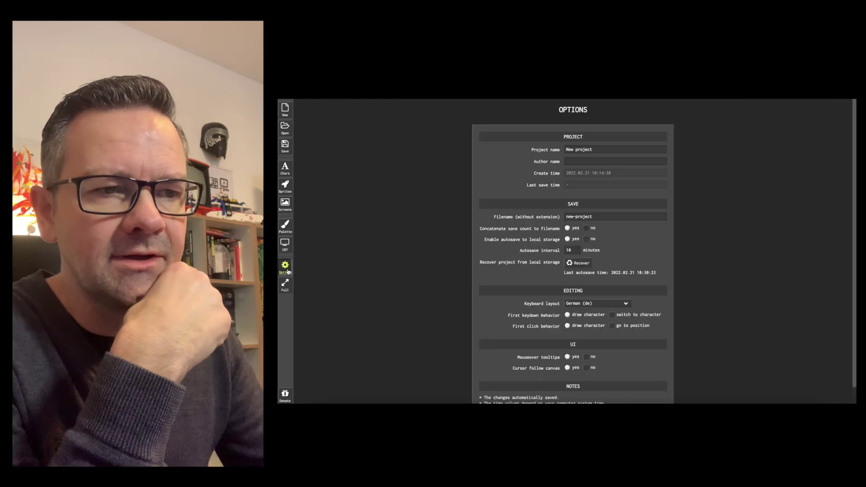
scroll(627, 178, down, 1)
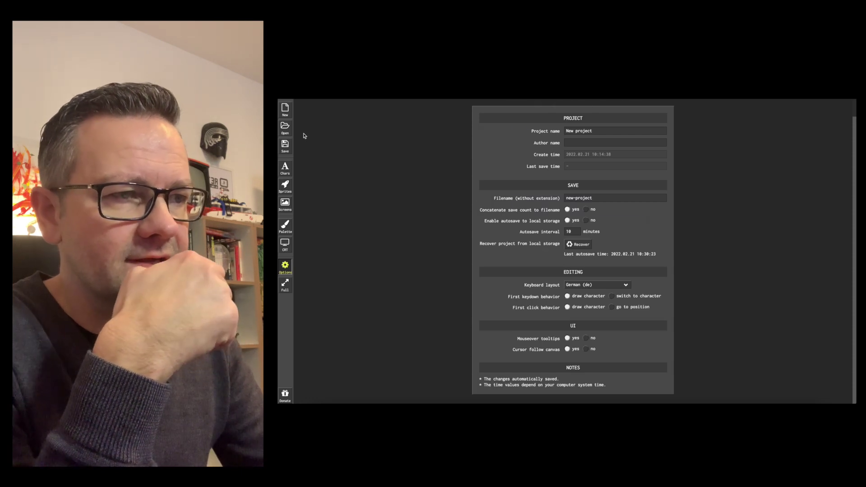
click(285, 204)
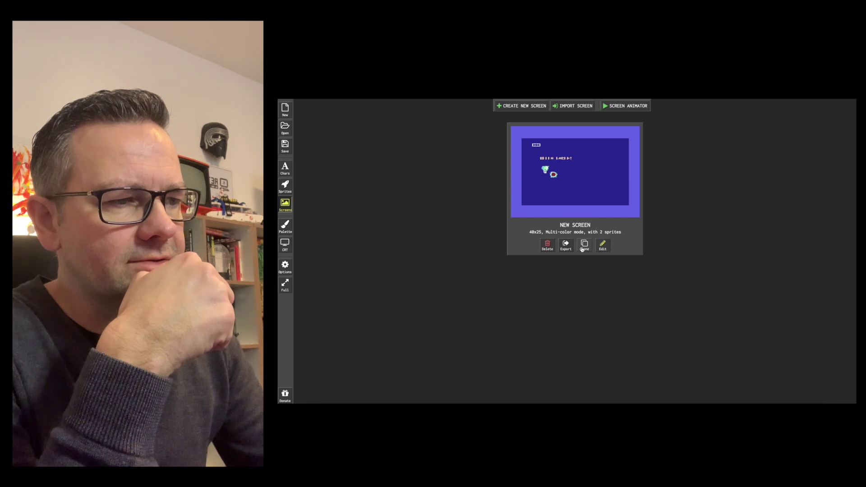
Scroll through NEW SCREEN's assembly source export, close it, and reopen the export choices
click(566, 245)
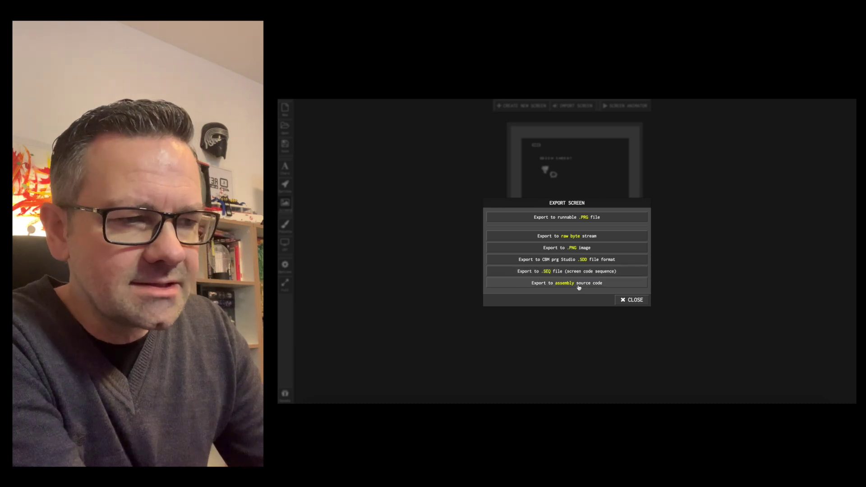
click(557, 283)
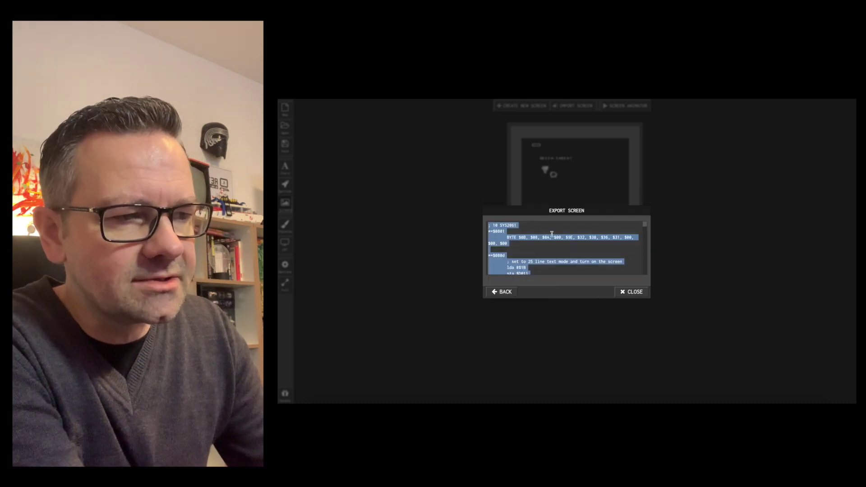
scroll(624, 261, down, 4)
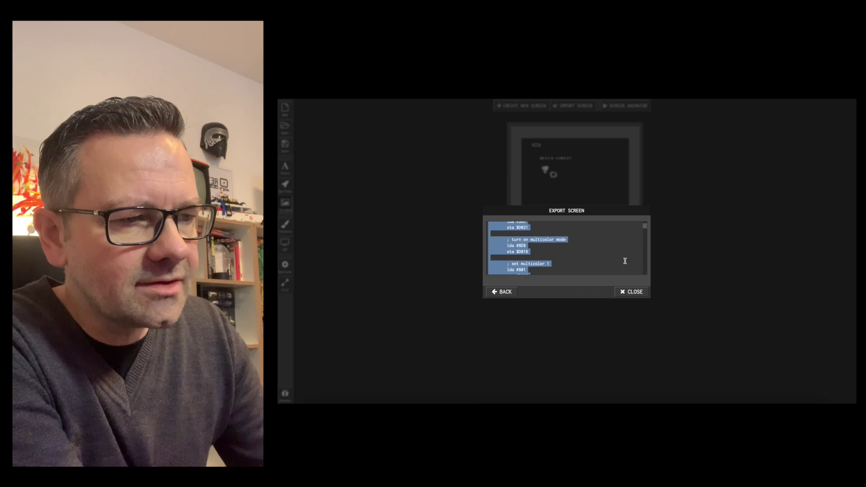
scroll(625, 261, down, 10)
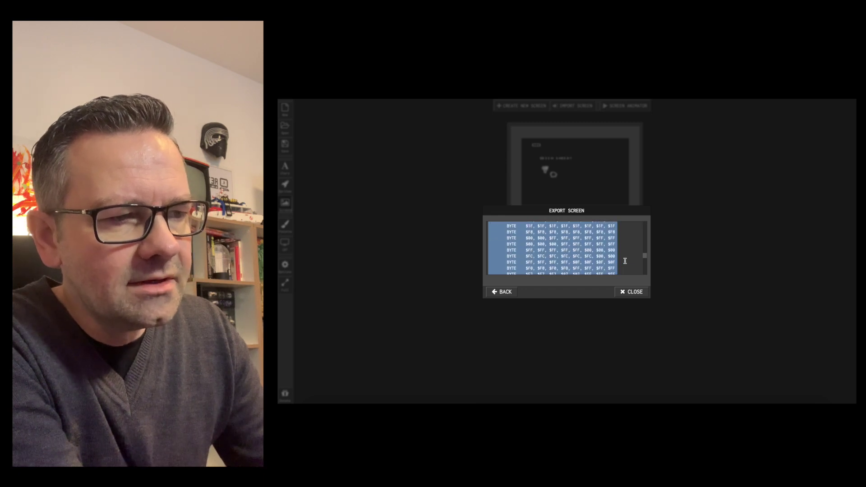
scroll(624, 261, down, 5)
scroll(625, 260, up, 20)
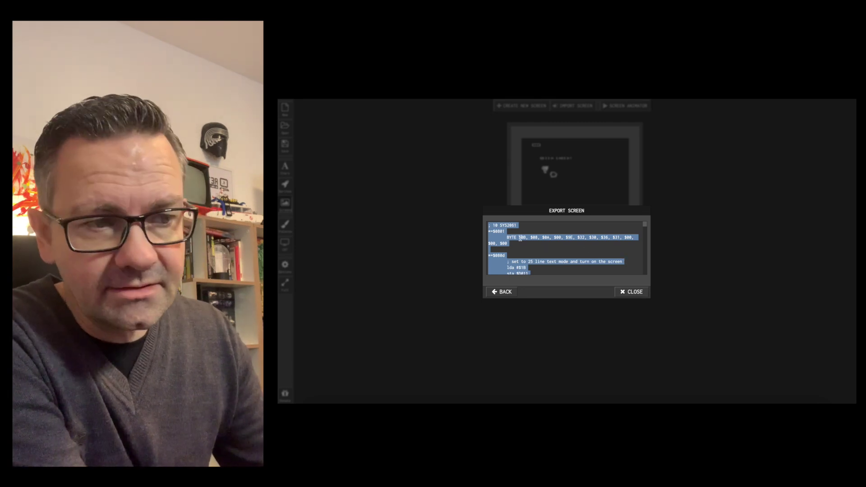
click(636, 294)
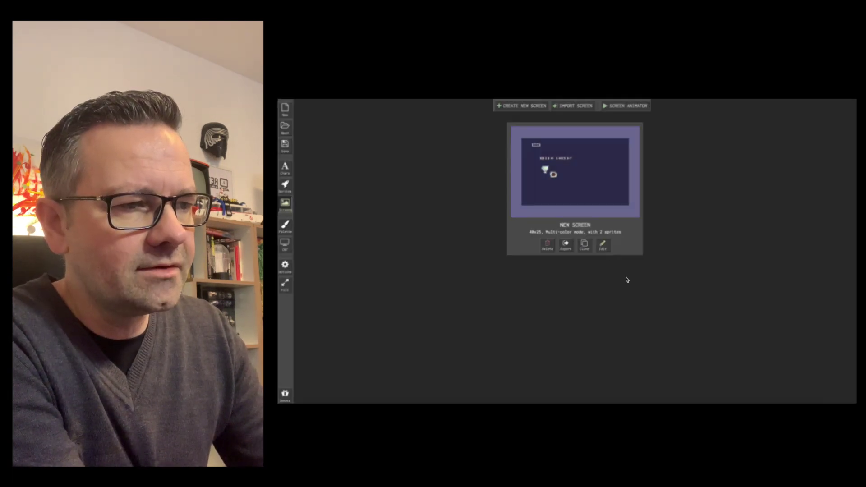
click(565, 245)
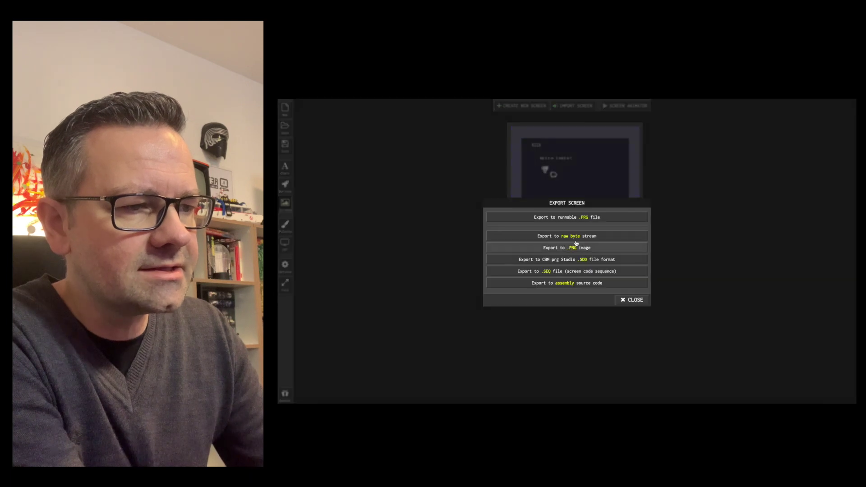
Export NEW SCREEN as runnable new_screen.prg and start VICE's File > Smart attach
click(560, 219)
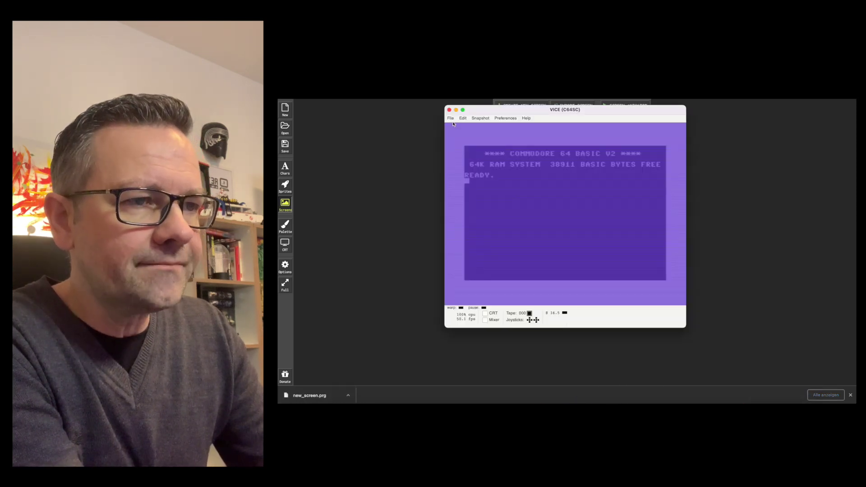
click(450, 118)
click(458, 127)
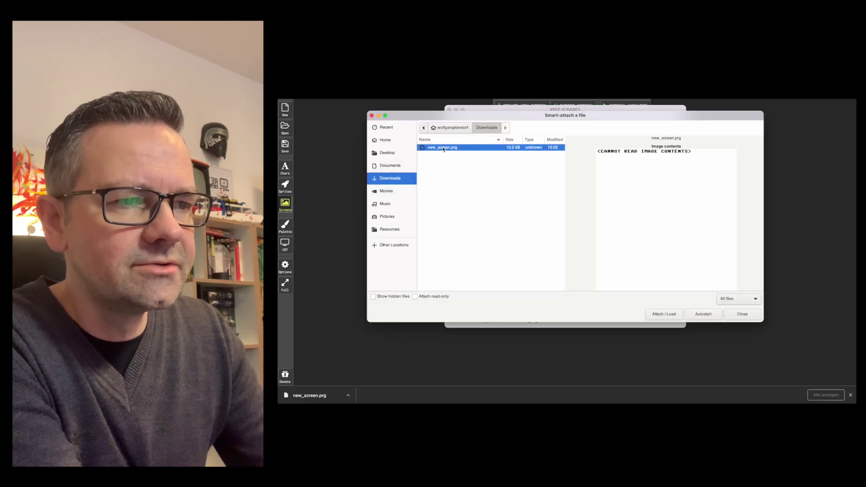
Run new_screen.prg in VICE, LIST its BASIC line, then return to the editor
click(664, 314)
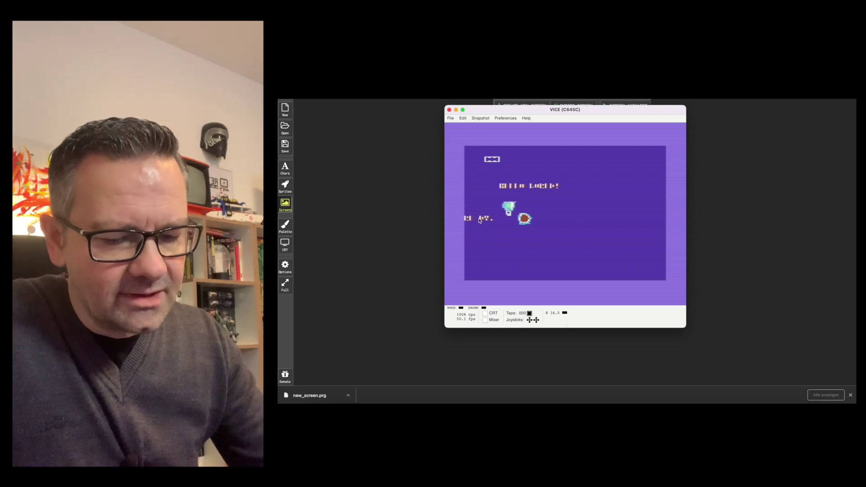
text(list)
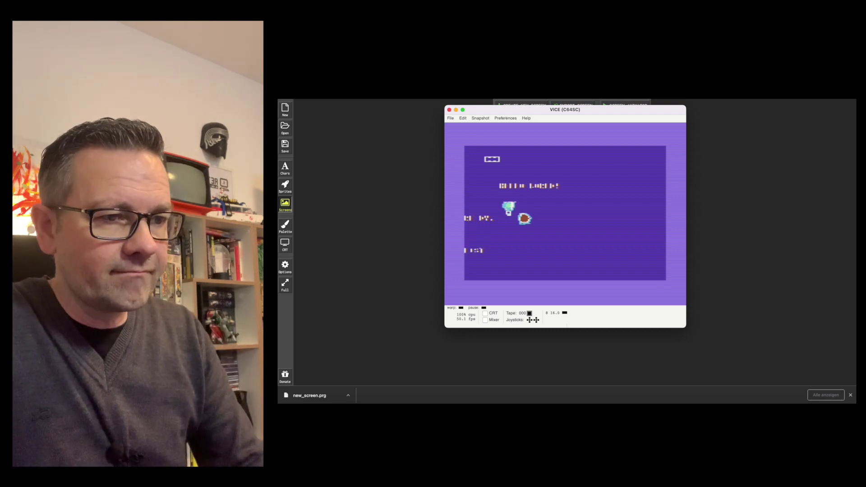
key(Return)
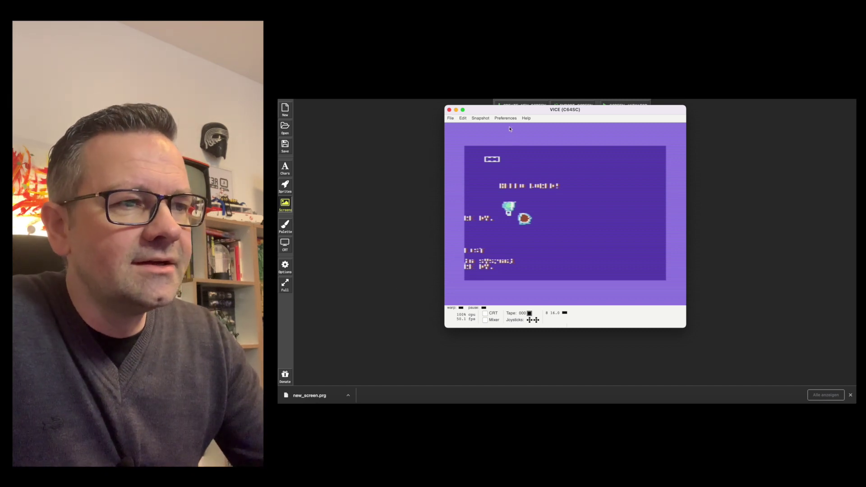
click(408, 135)
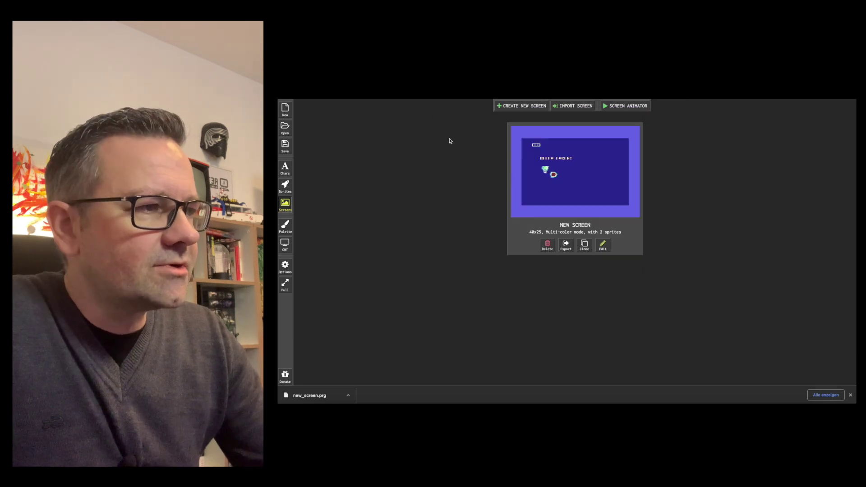